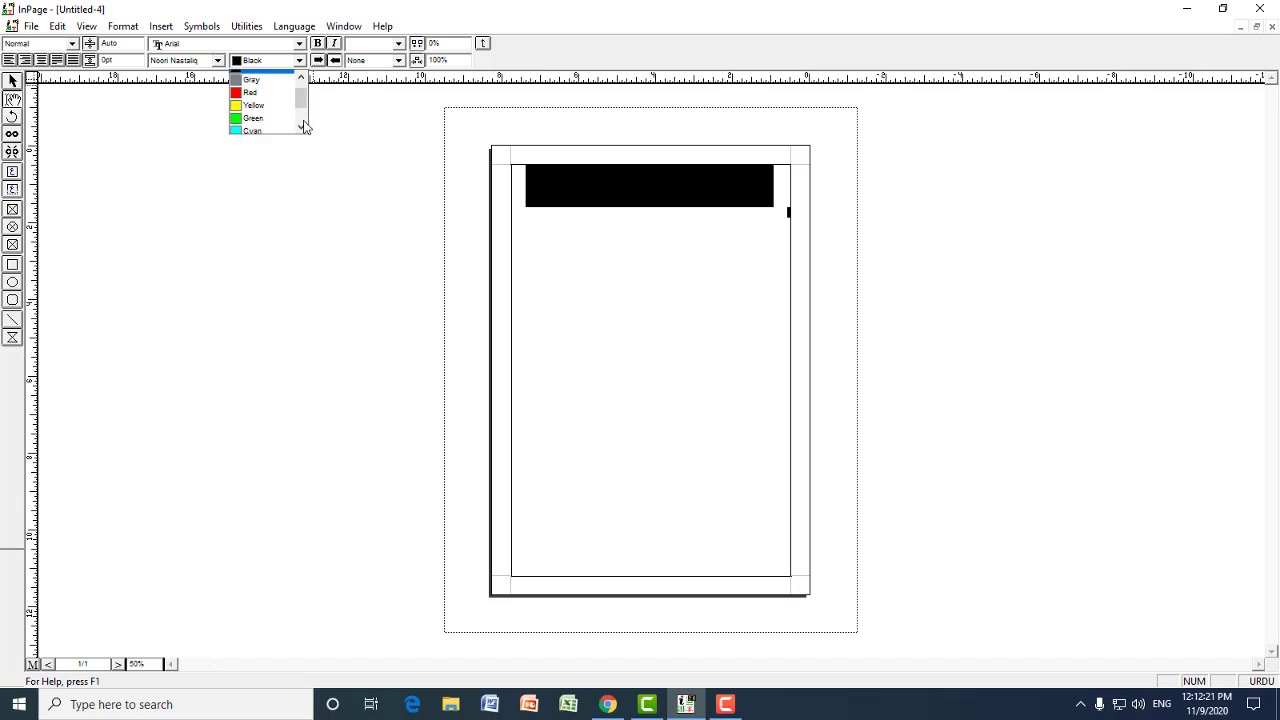
# - Set the text color of the selected Urdu heading to Blue
pyautogui.click(257, 114)
pyautogui.click(614, 200)
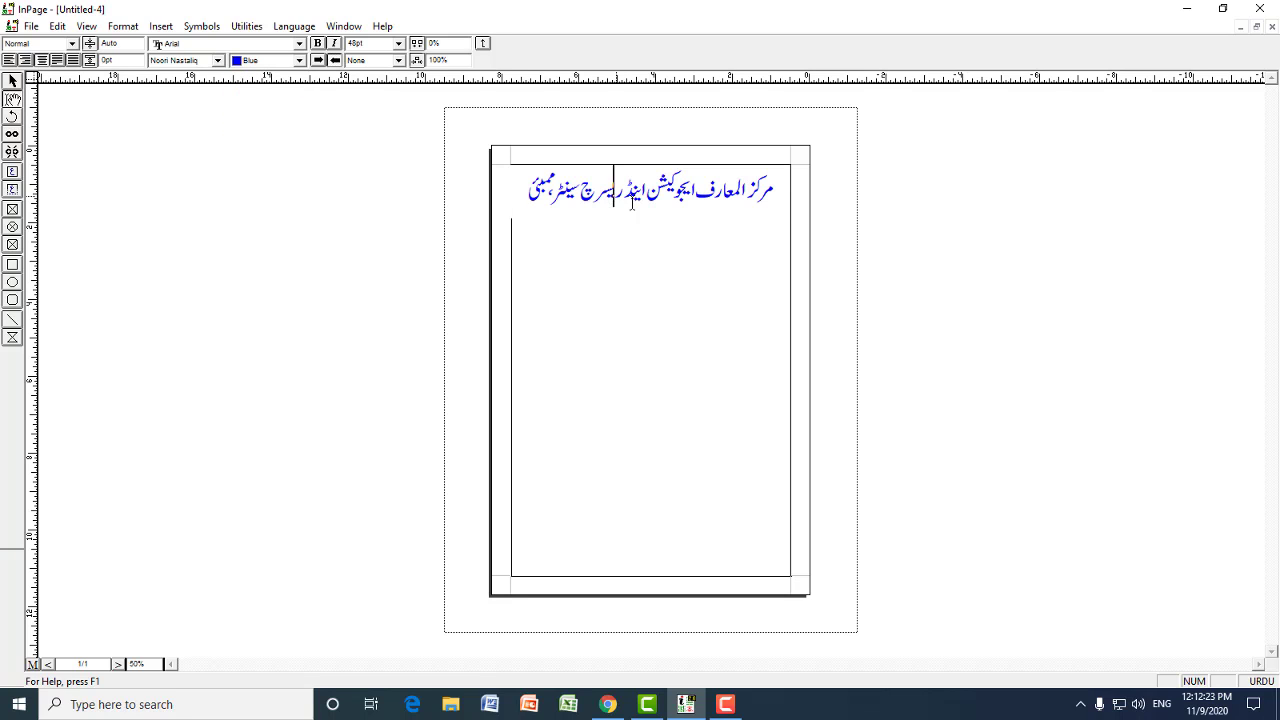
pyautogui.hotkey('ctrl', '2')
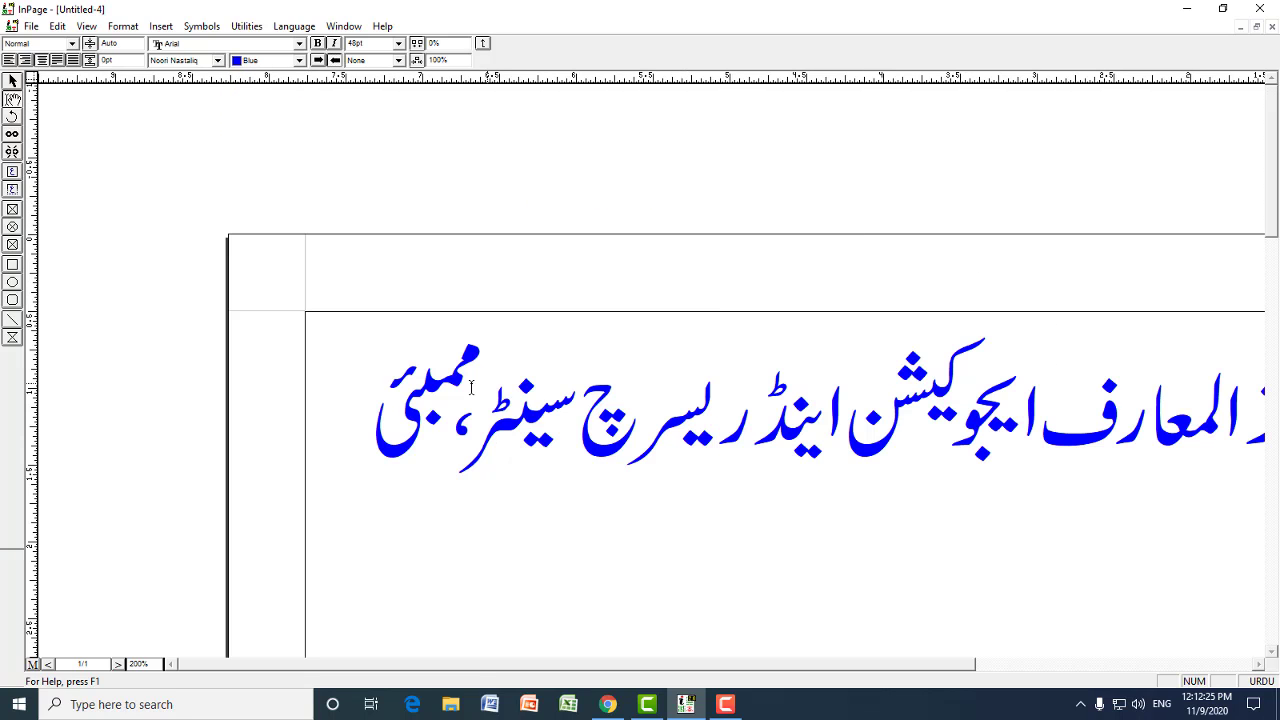
# - Select the whole heading and examine which predefined text colors are available for it
pyautogui.moveTo(366, 400); pyautogui.dragTo(1235, 408)
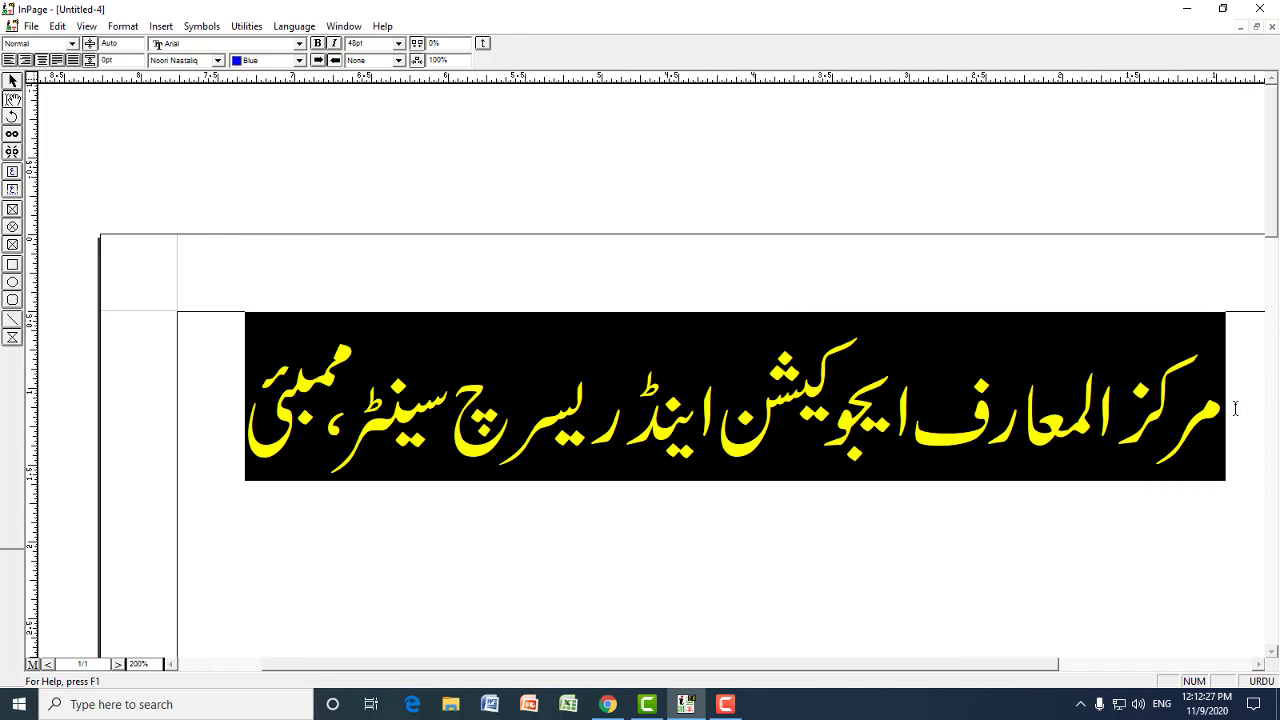
pyautogui.click(1050, 425)
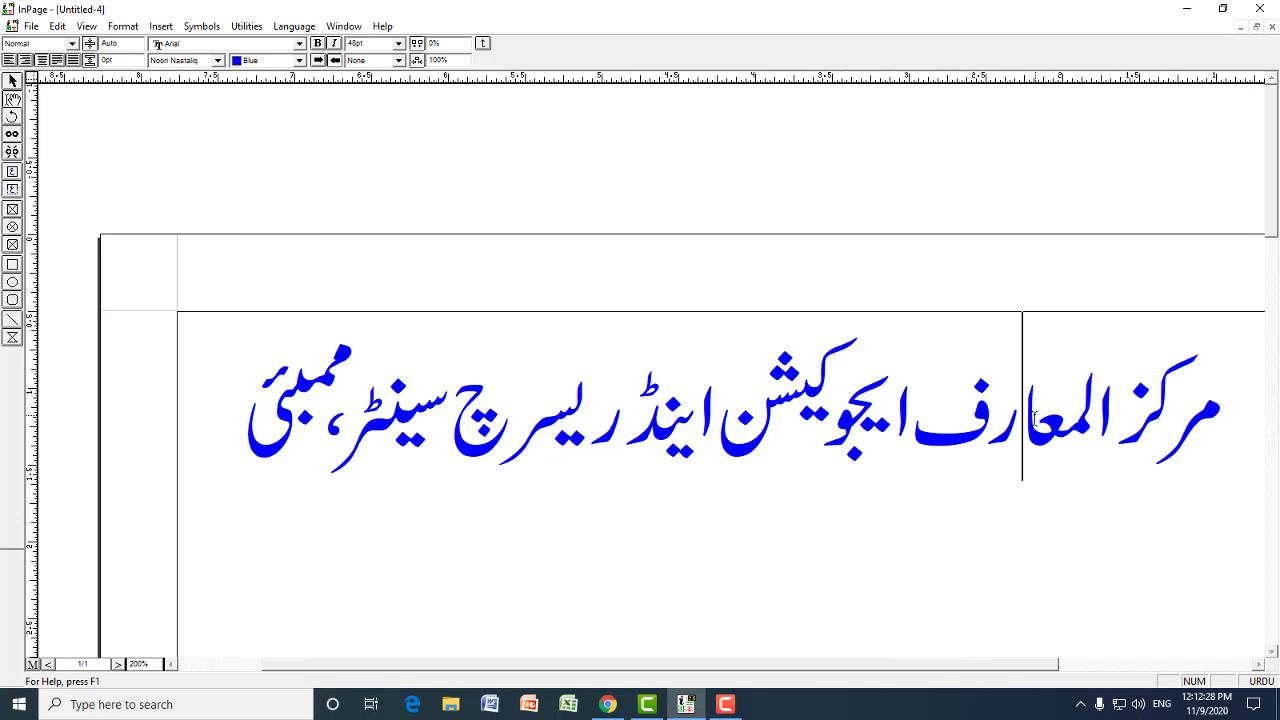
pyautogui.click(929, 416)
pyautogui.moveTo(1224, 415); pyautogui.dragTo(242, 345)
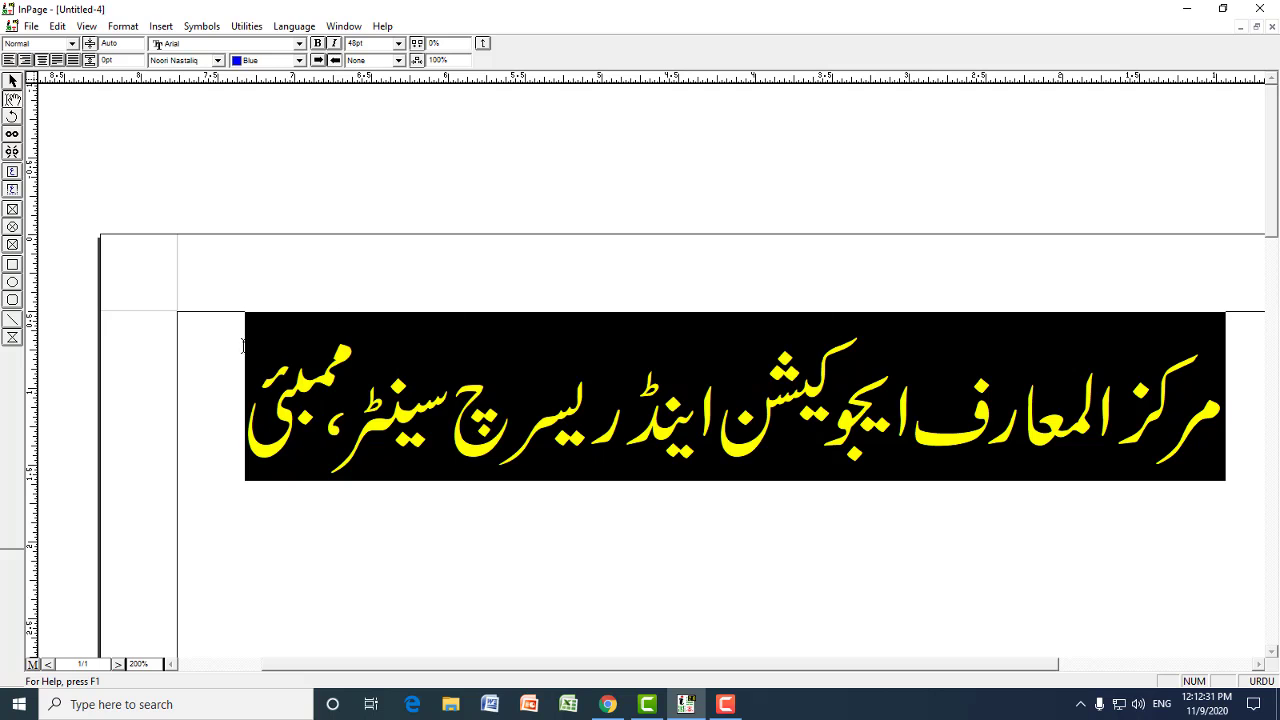
pyautogui.click(298, 60)
pyautogui.scroll(1, 300, 100)
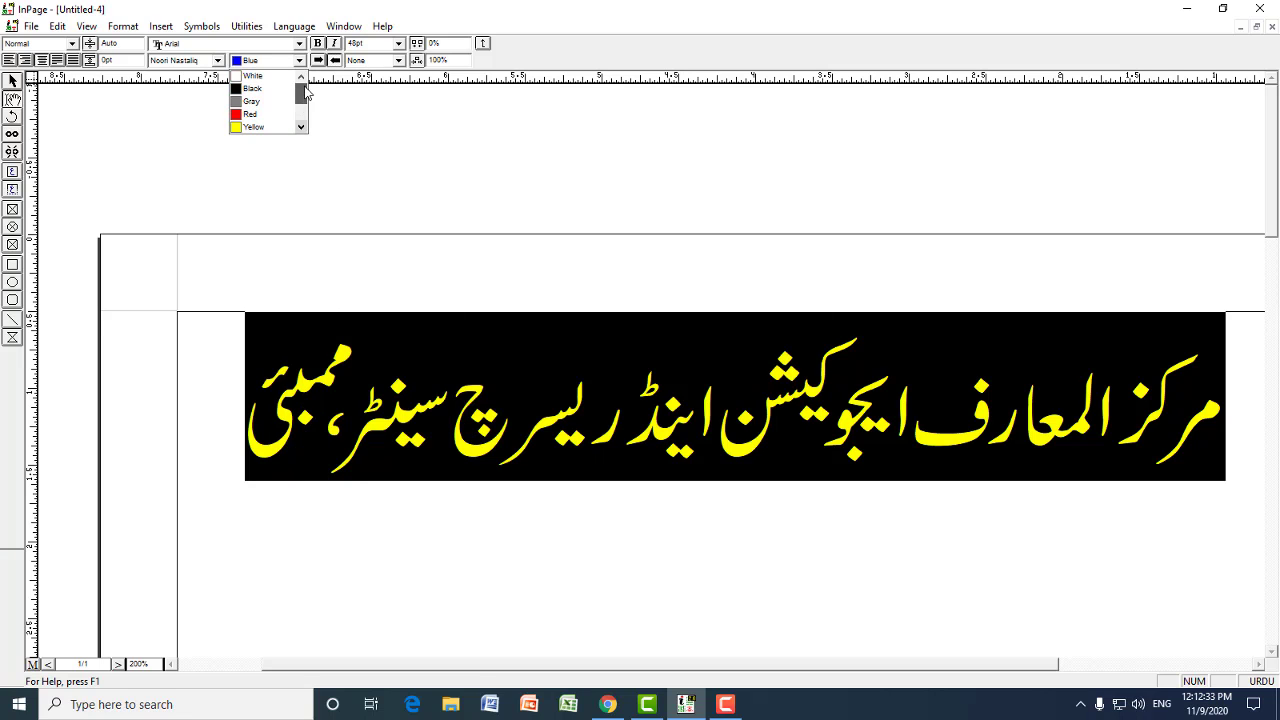
pyautogui.scroll(-1, 308, 124)
pyautogui.scroll(-1, 308, 124)
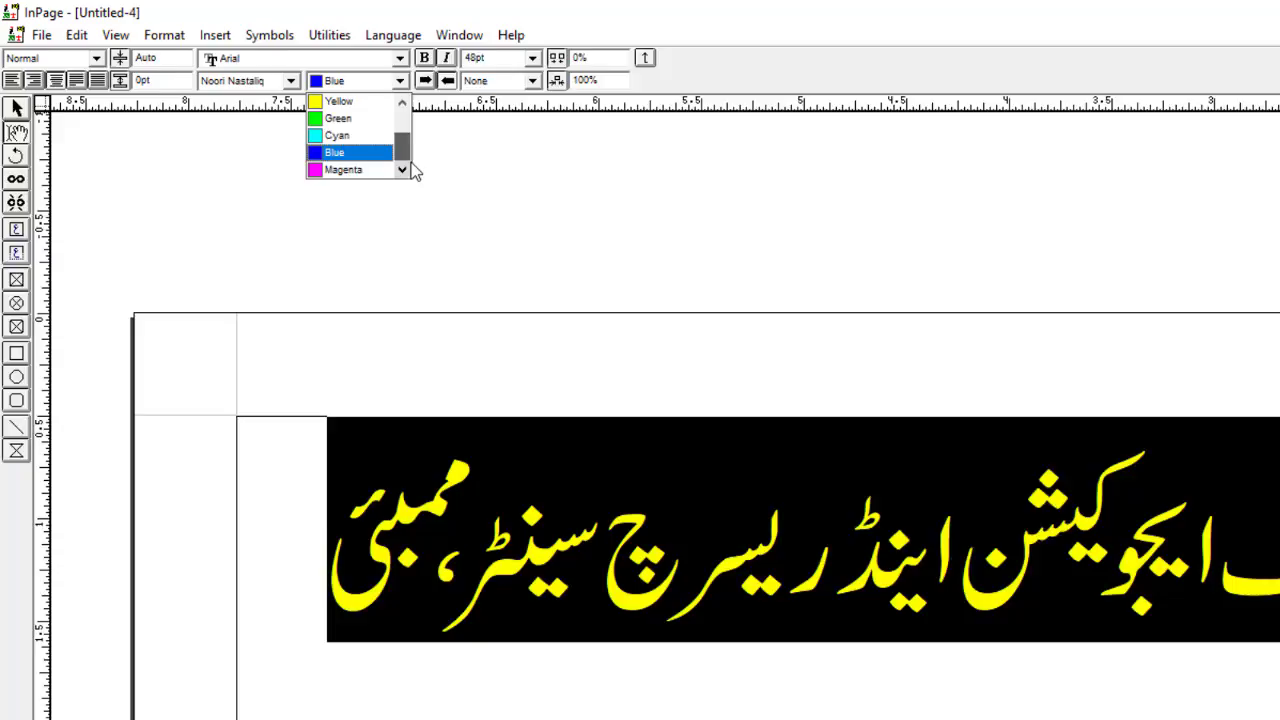
pyautogui.scroll(4, 308, 124)
pyautogui.scroll(-4, 308, 126)
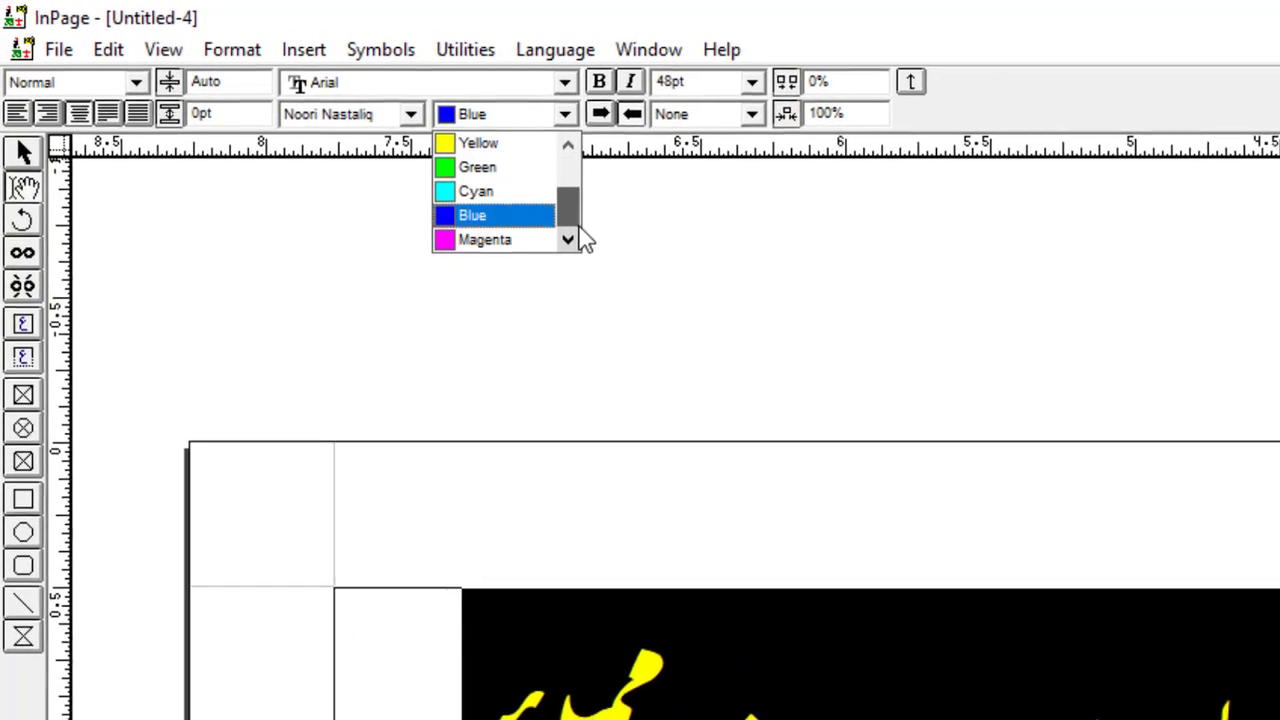
pyautogui.scroll(4, 583, 233)
pyautogui.click(785, 716)
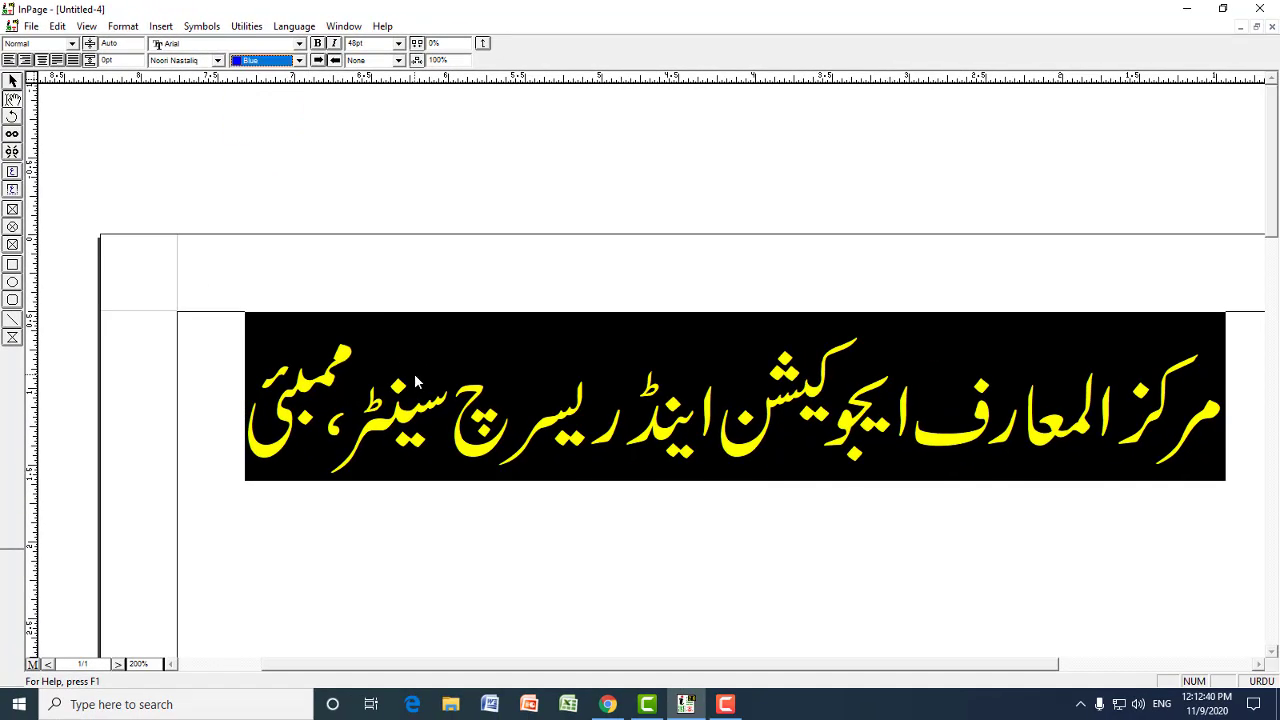
pyautogui.click(417, 381)
# - Start defining a new document color named Gold
pyautogui.click(122, 30)
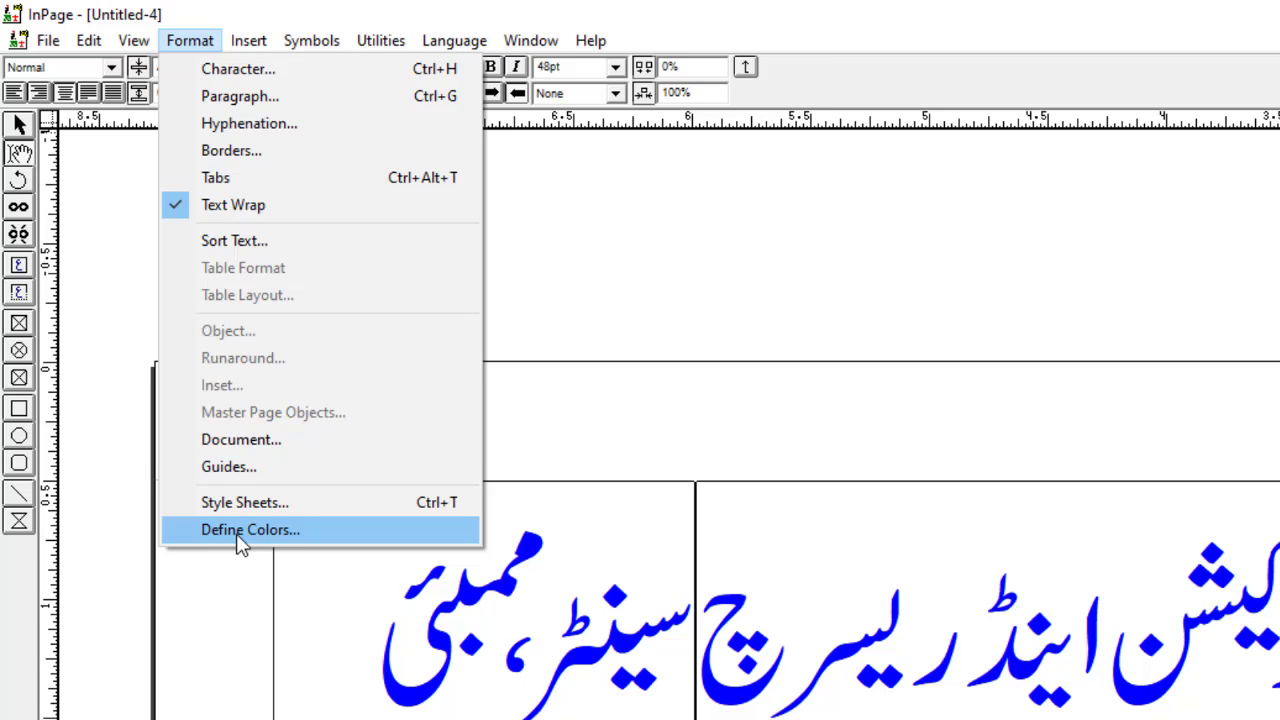
pyautogui.click(240, 531)
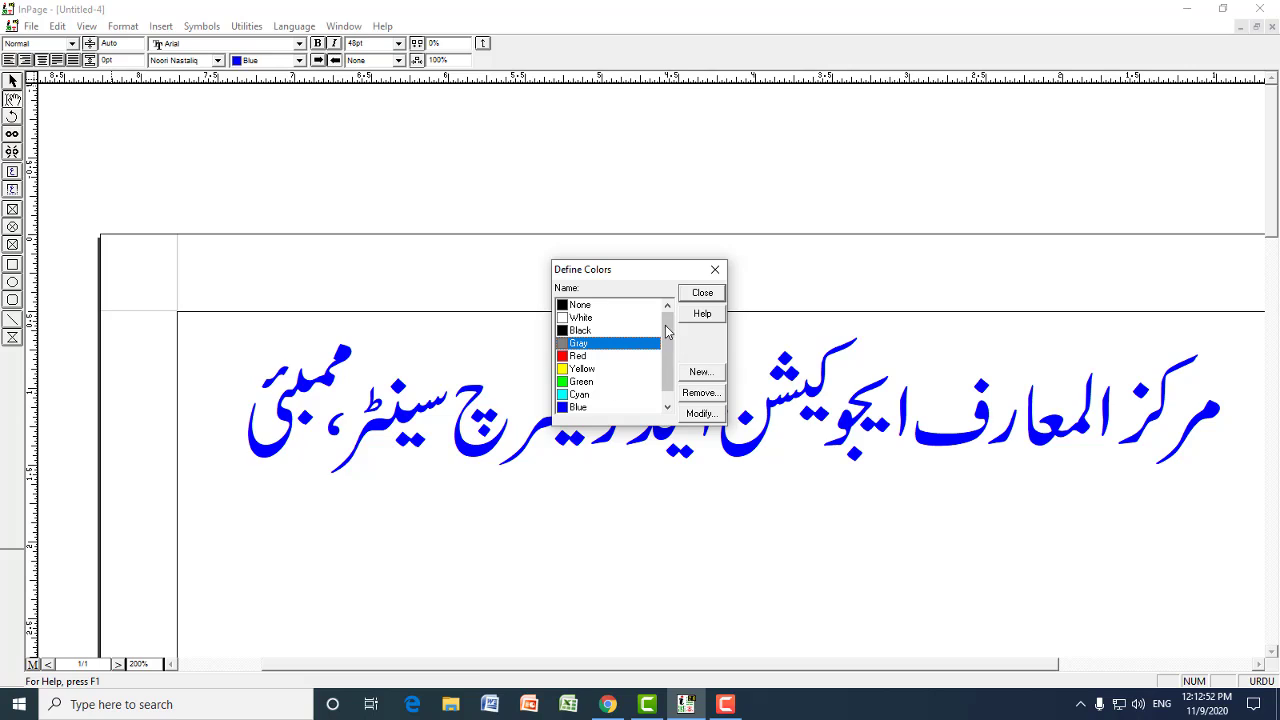
pyautogui.moveTo(668, 331)
pyautogui.mouseDown()
pyautogui.moveTo(660, 365)
pyautogui.moveTo(669, 319)
pyautogui.mouseUp()
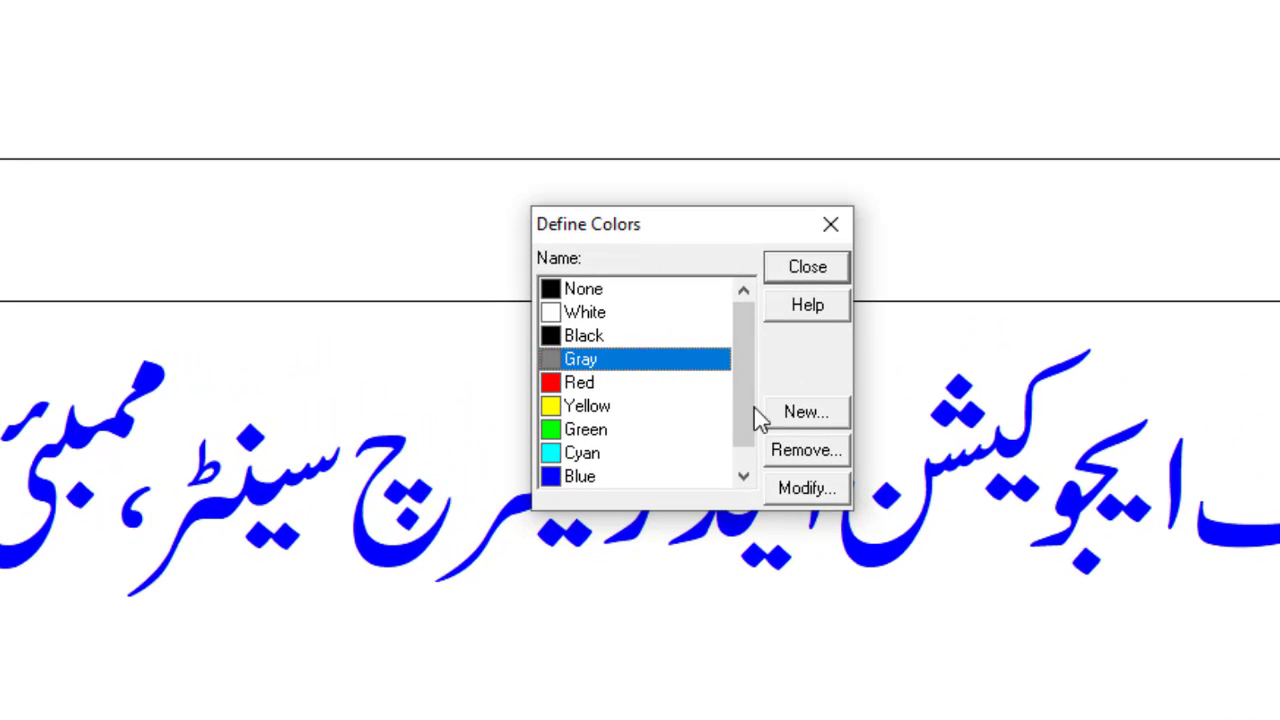
pyautogui.click(806, 418)
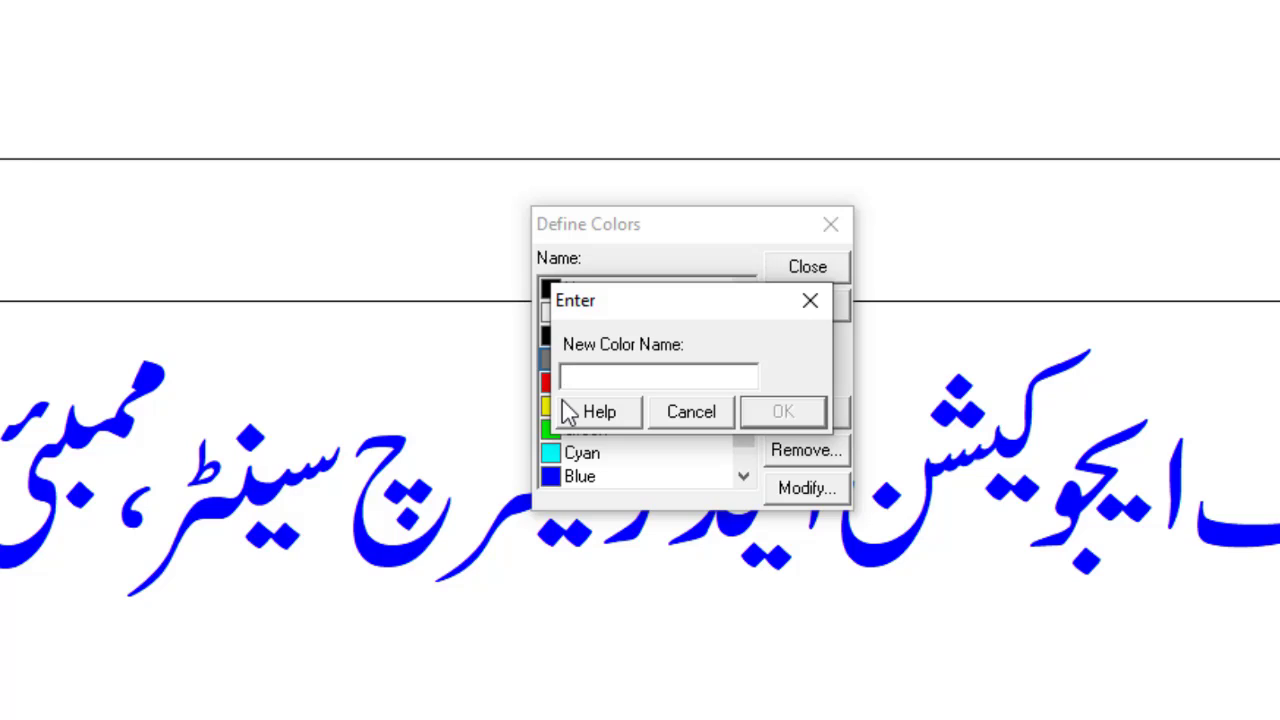
pyautogui.write('Gold')
pyautogui.click(775, 412)
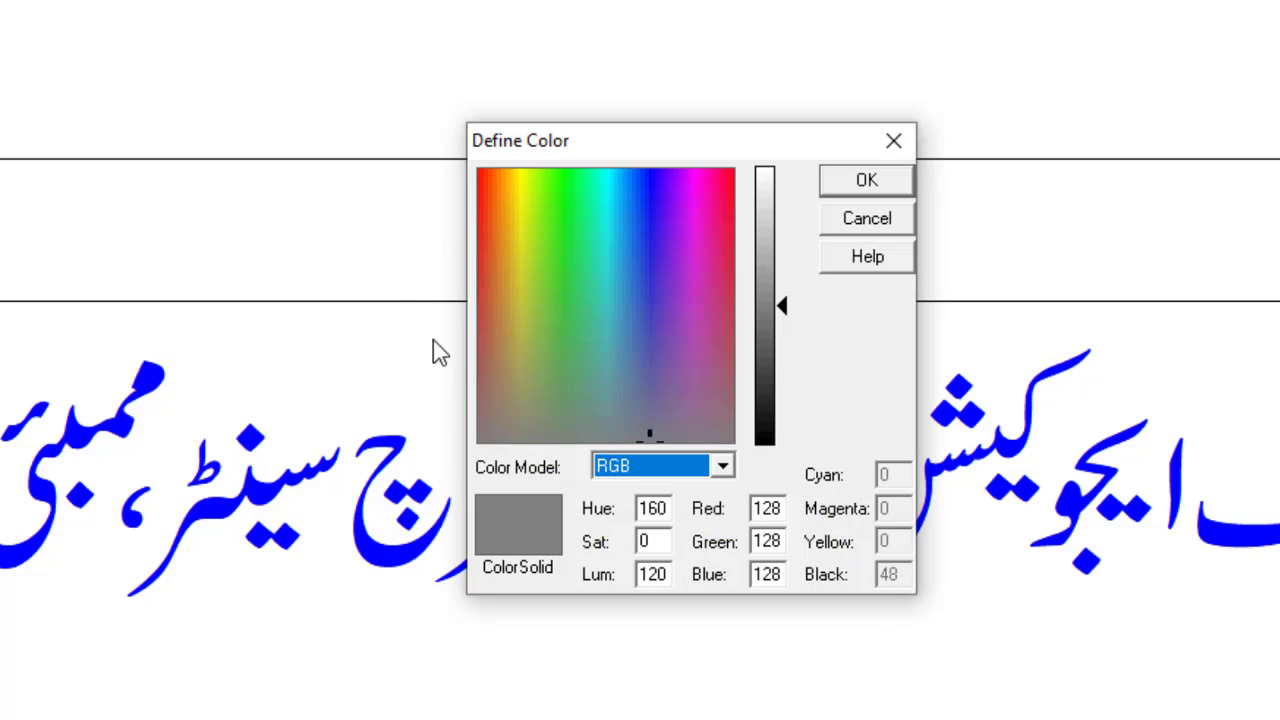
# - Set the Gold color to a dark golden shade of Red 176, Green 145, Blue 19 and save the definition
pyautogui.click(511, 198)
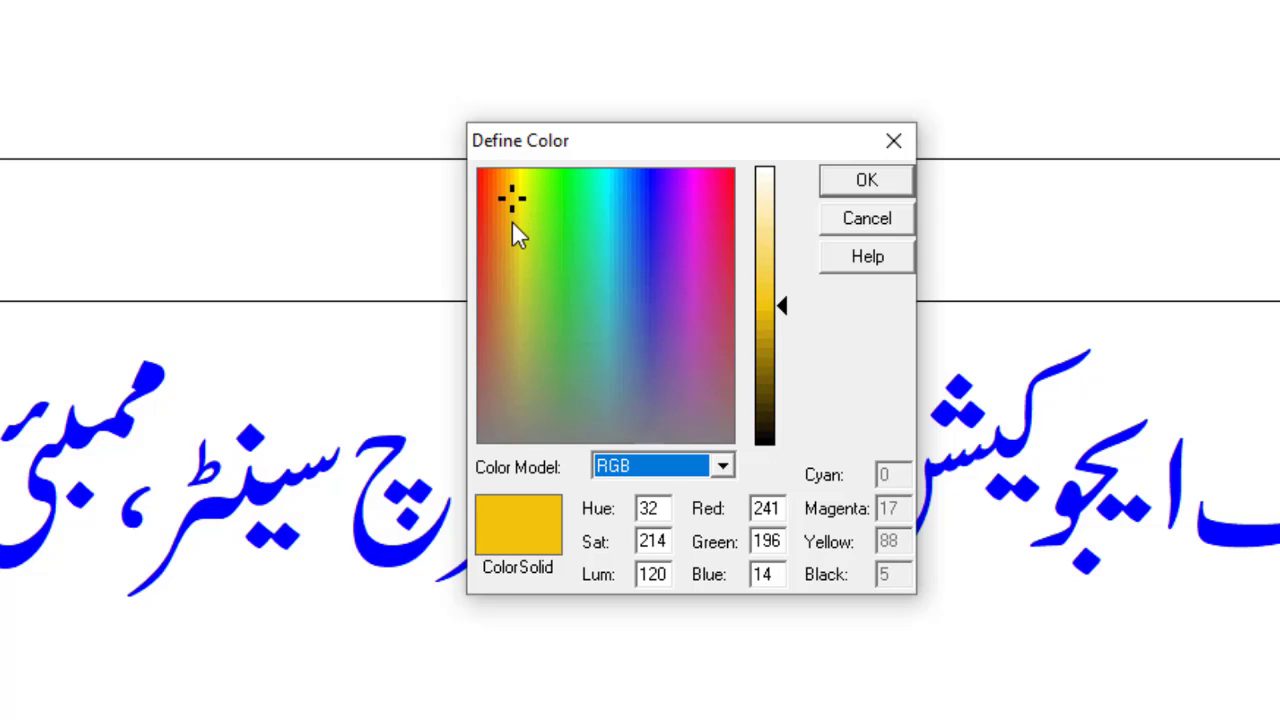
pyautogui.click(512, 222)
pyautogui.moveTo(786, 306); pyautogui.dragTo(786, 334)
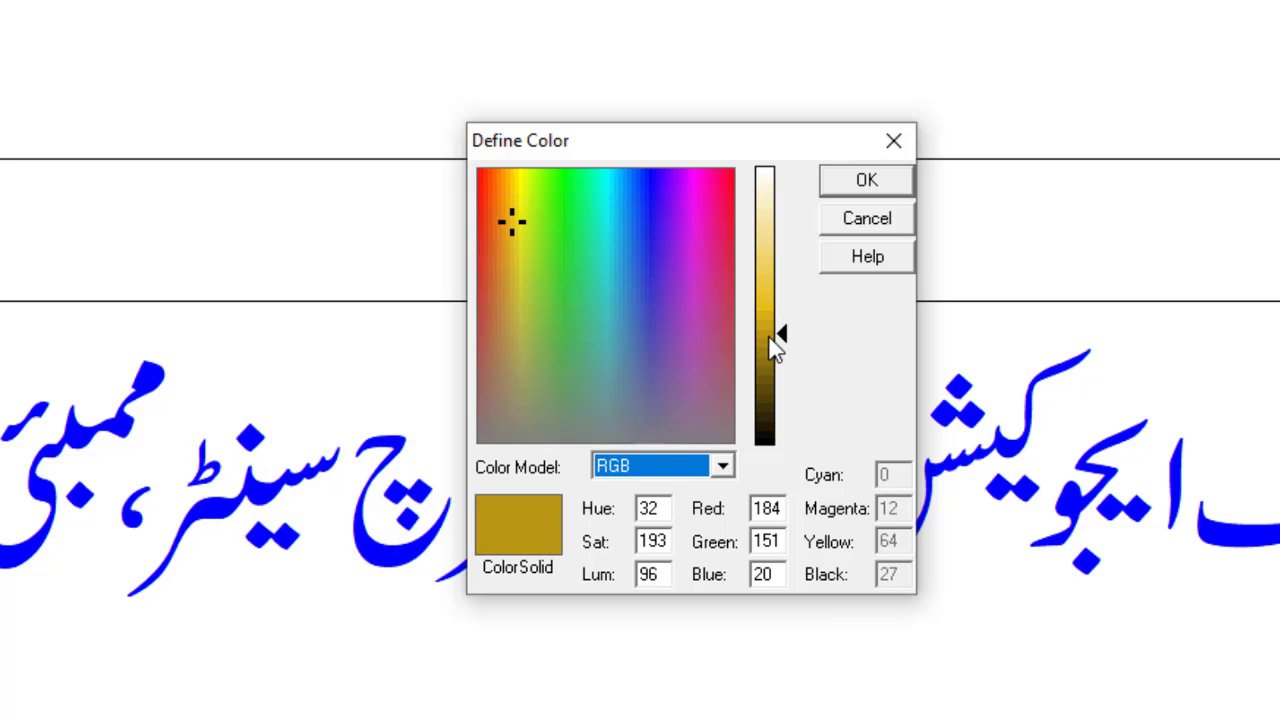
pyautogui.moveTo(789, 343); pyautogui.dragTo(783, 360)
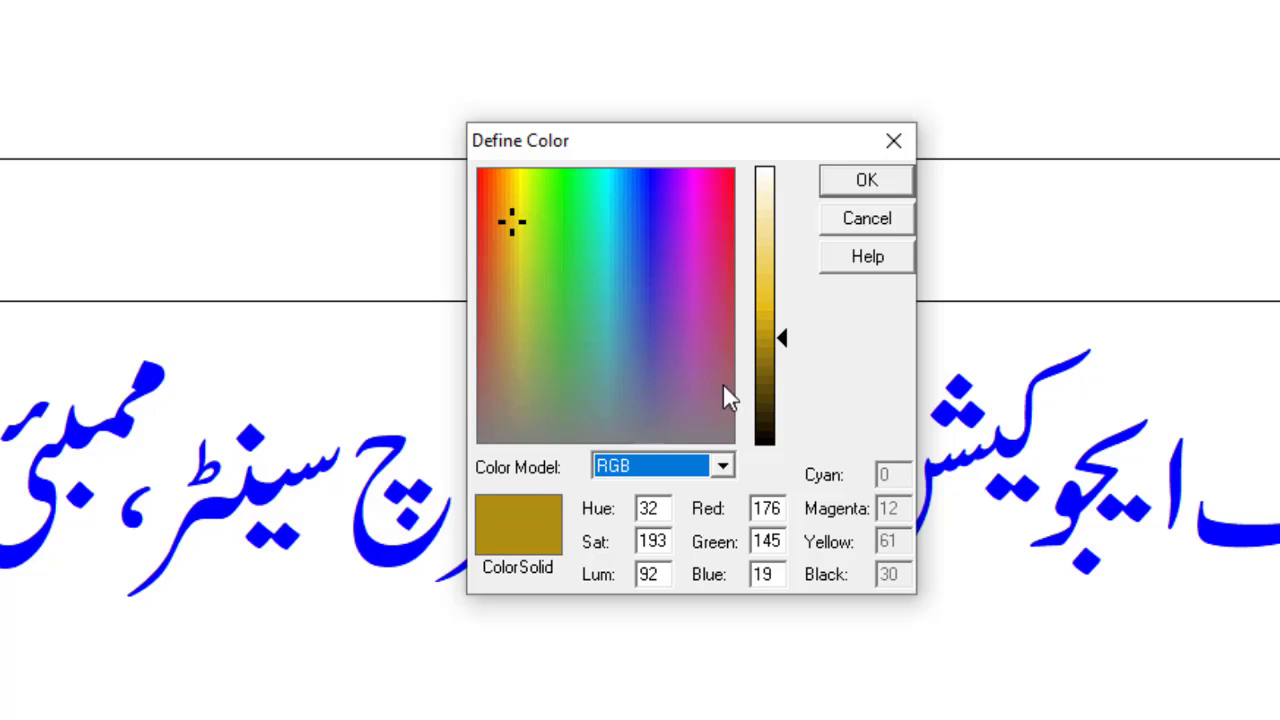
pyautogui.click(867, 180)
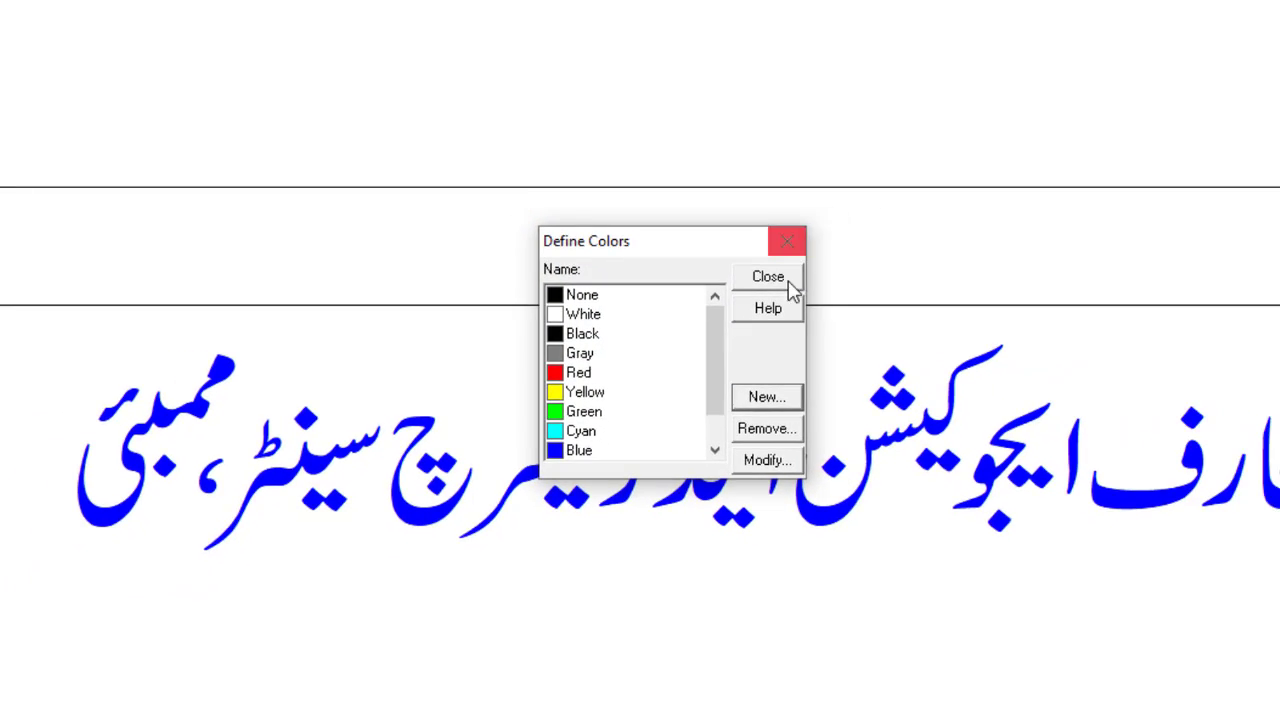
pyautogui.click(808, 266)
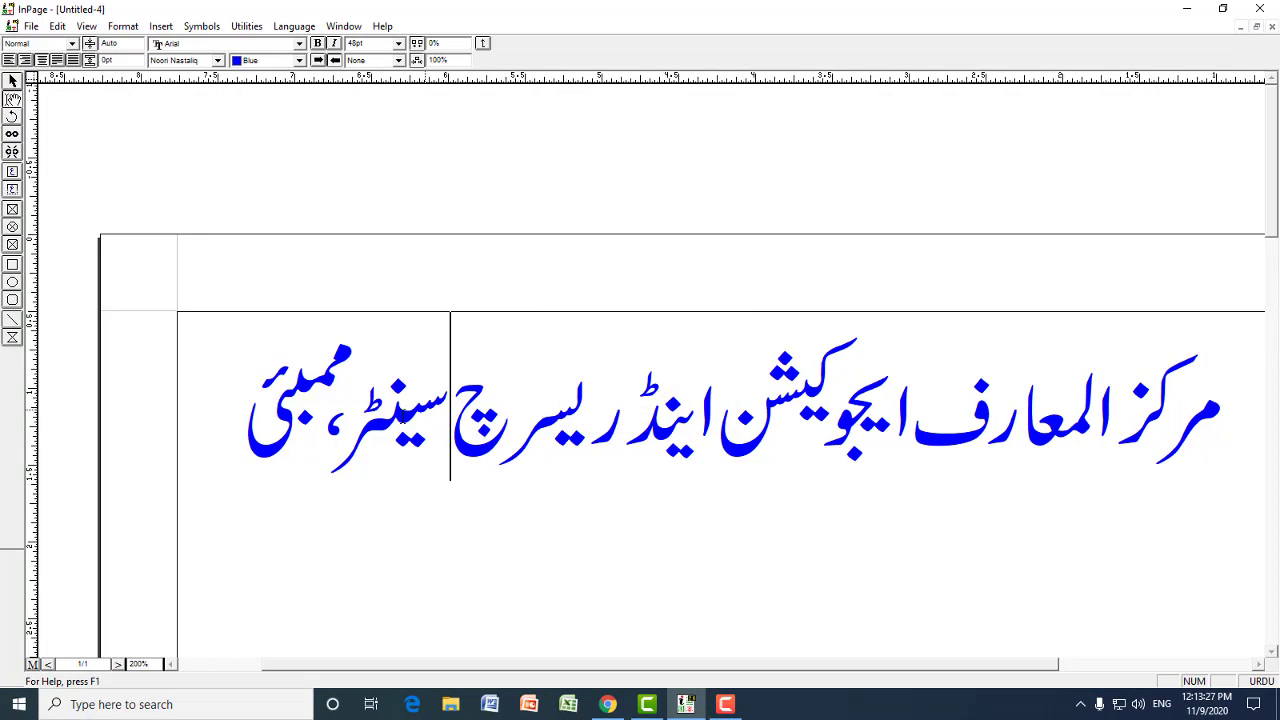
# - Apply the custom Gold color to the entire Urdu heading line
pyautogui.tripleClick(480, 400)
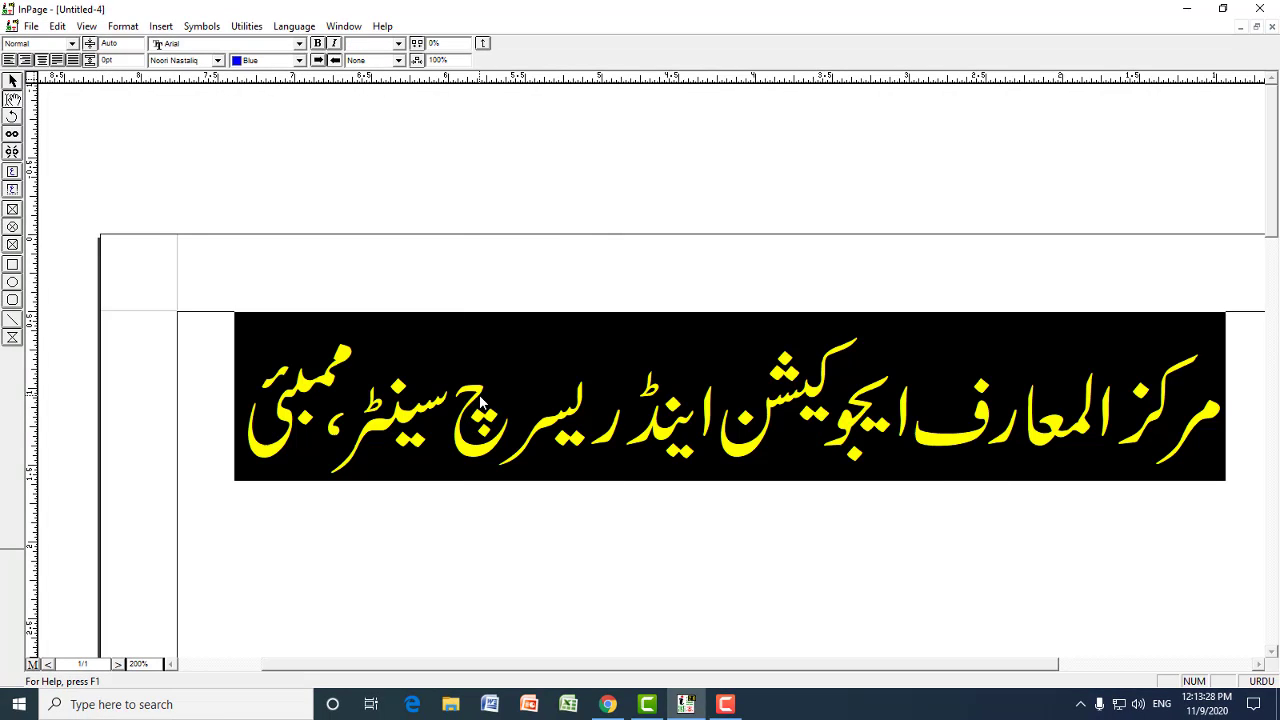
pyautogui.click(299, 60)
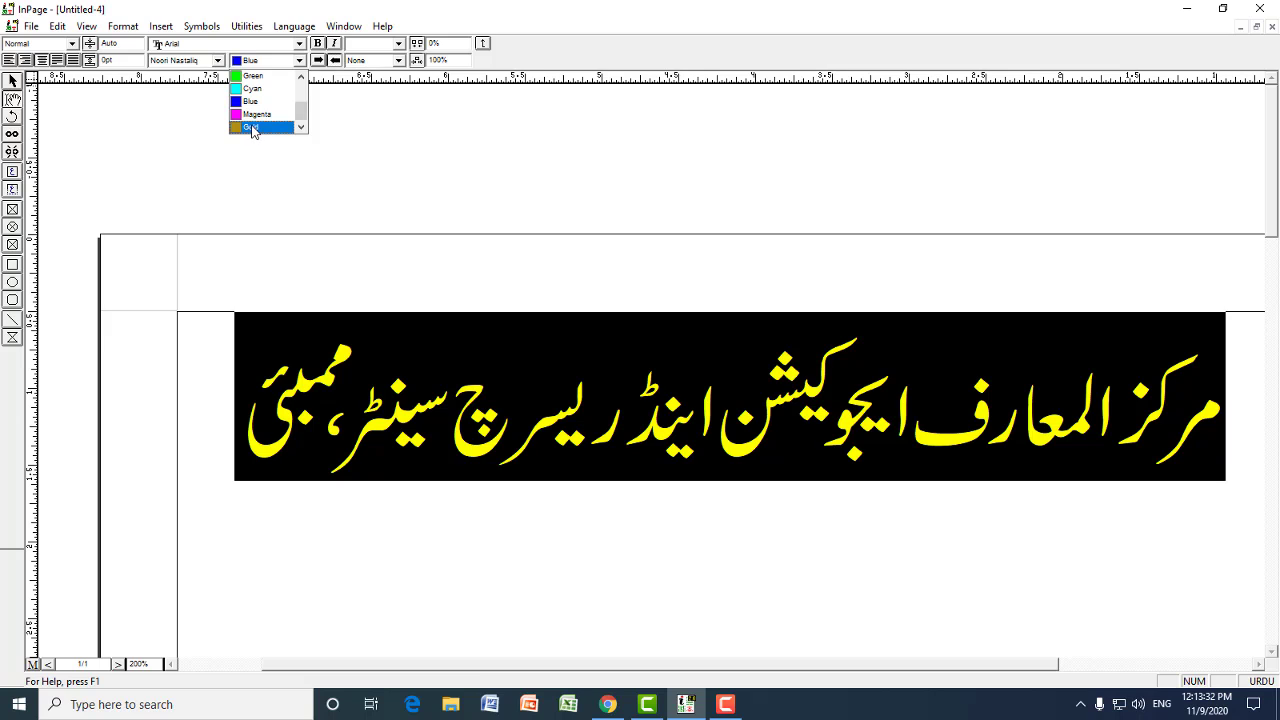
pyautogui.click(250, 128)
pyautogui.click(460, 395)
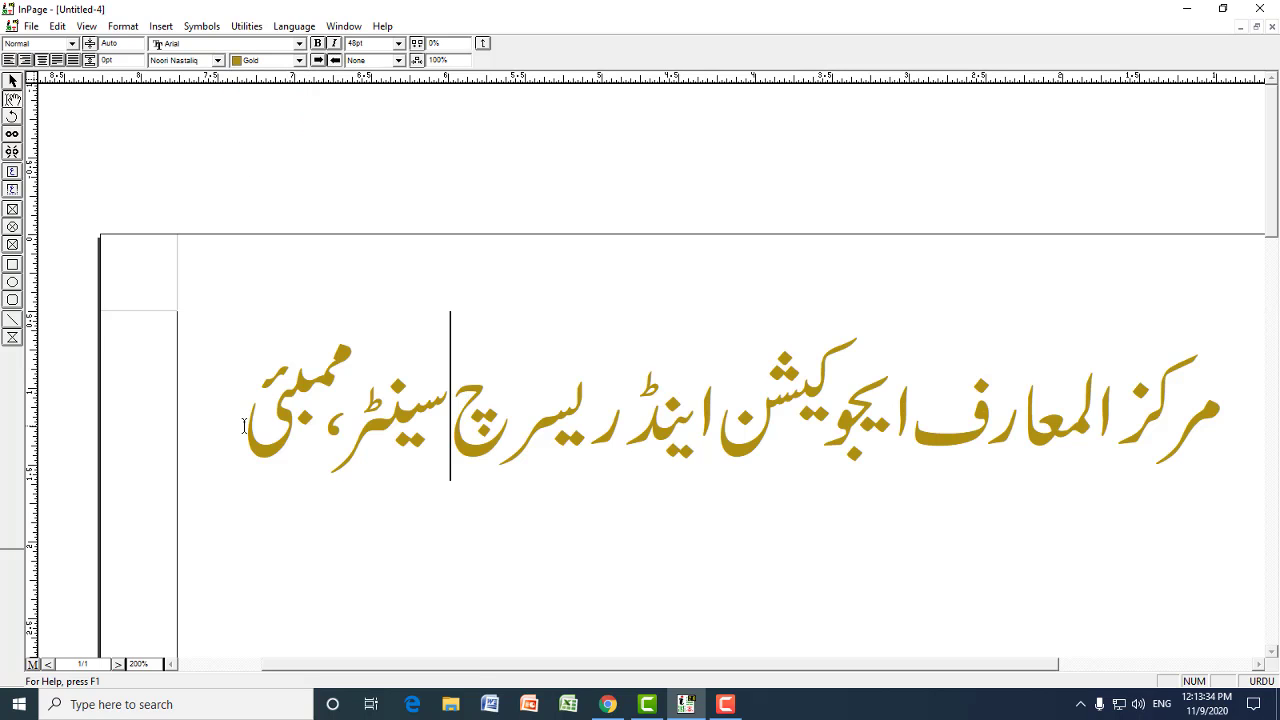
# - Copy the gold heading and paste it two lines below the original
pyautogui.moveTo(229, 417); pyautogui.dragTo(1224, 430)
pyautogui.hotkey('ctrl', 'c')
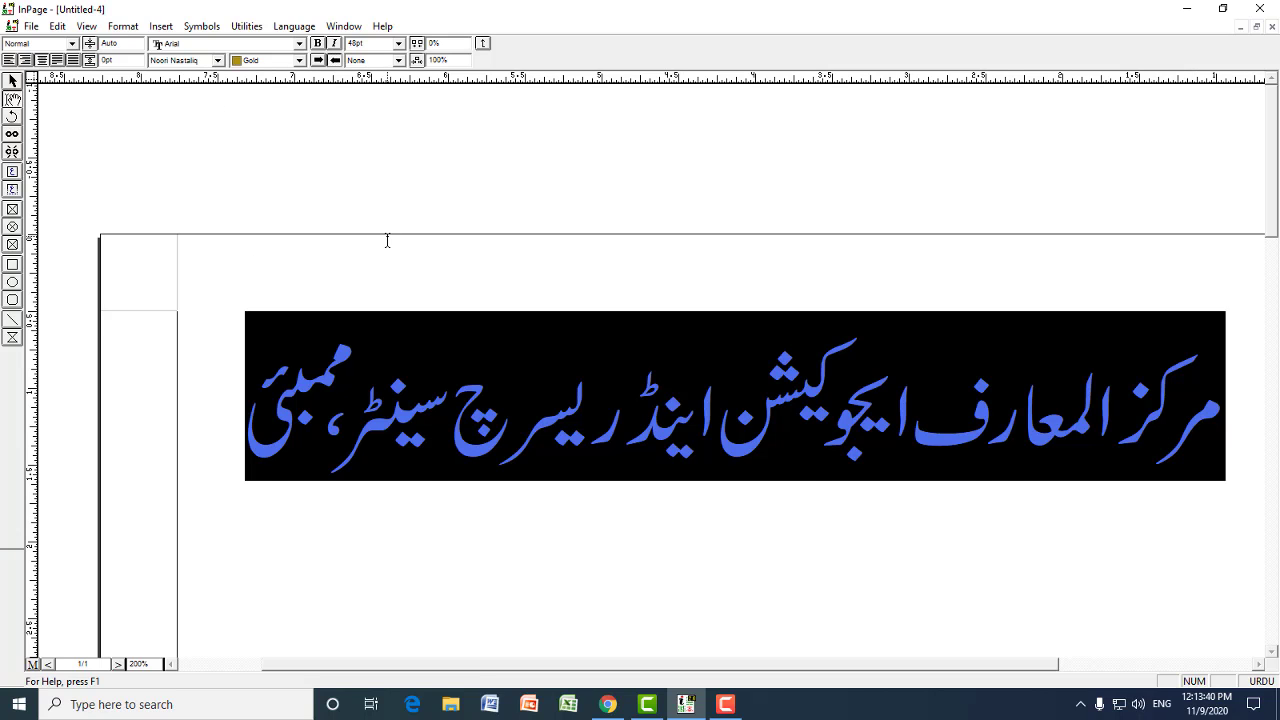
pyautogui.press('End')
pyautogui.press('Return')
pyautogui.press('Return')
pyautogui.hotkey('ctrl', 'v')
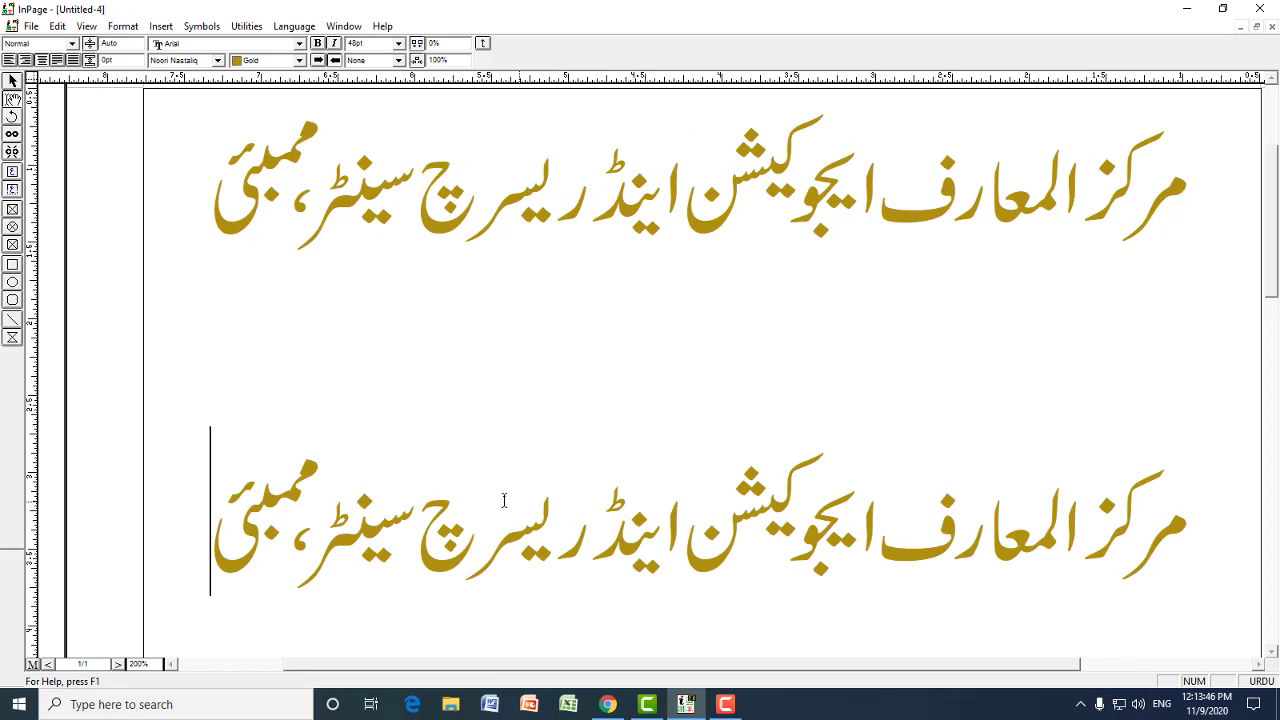
pyautogui.click(122, 30)
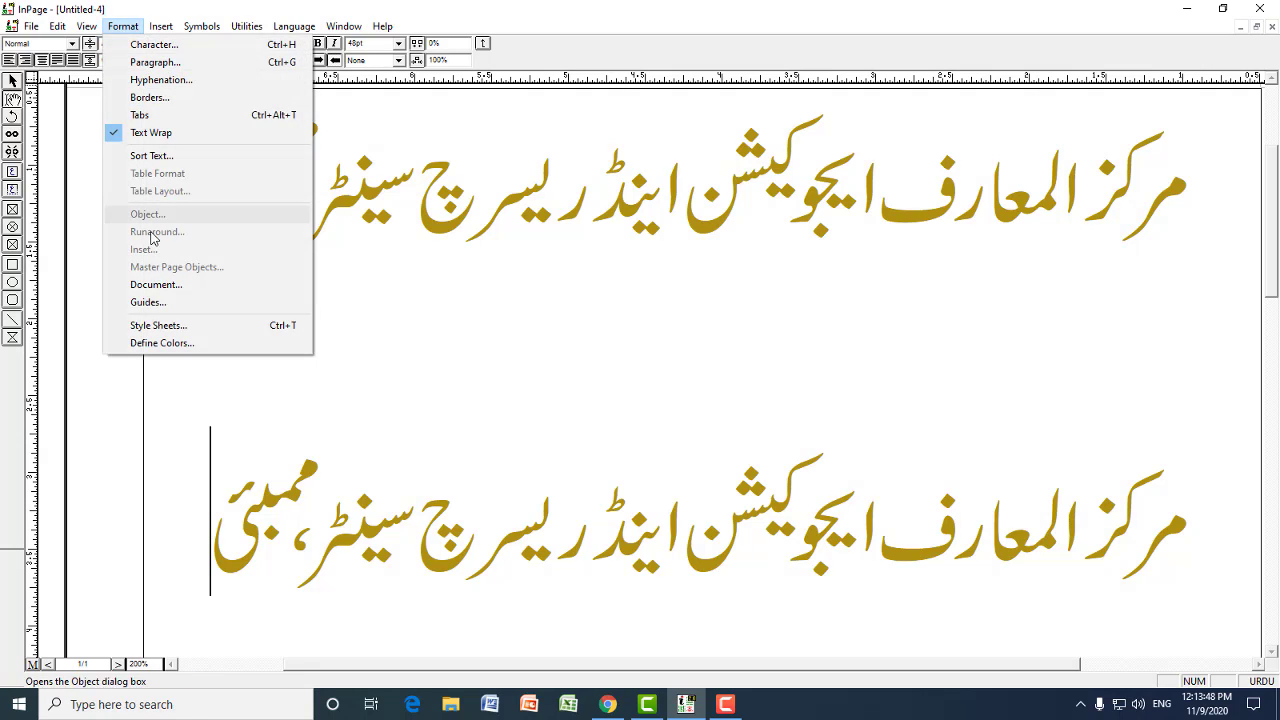
pyautogui.click(384, 142)
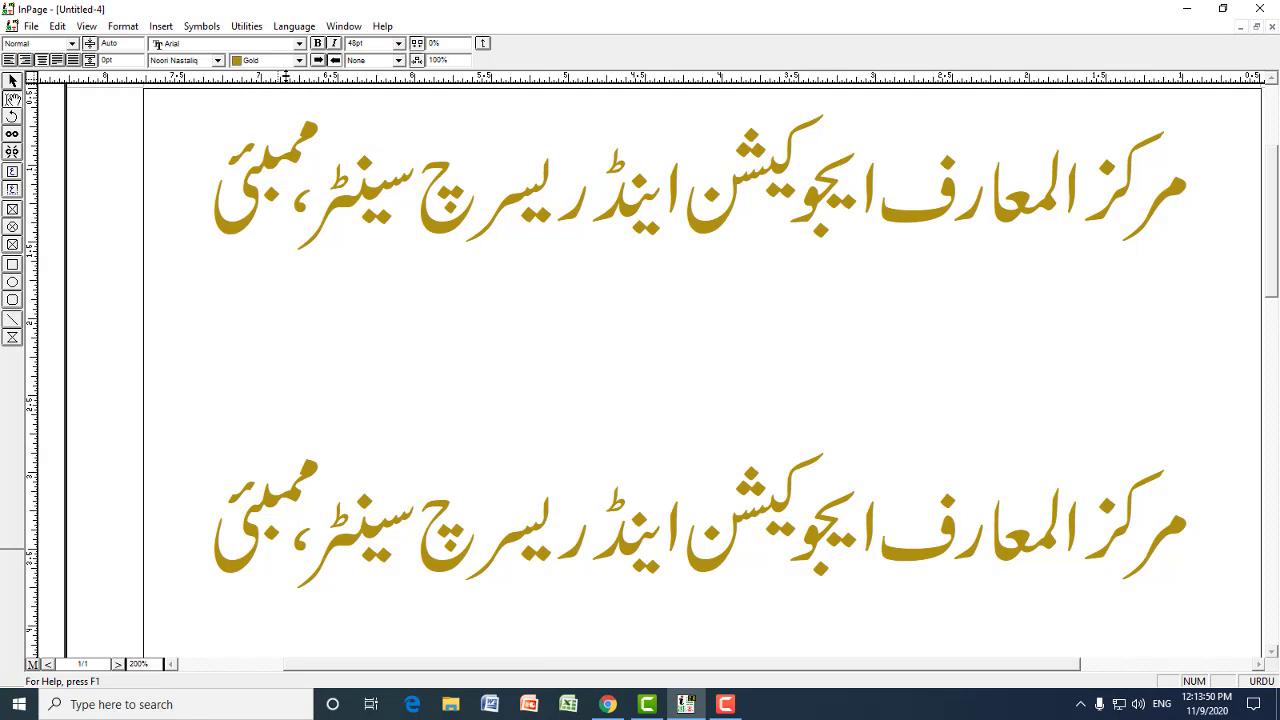
pyautogui.click(299, 60)
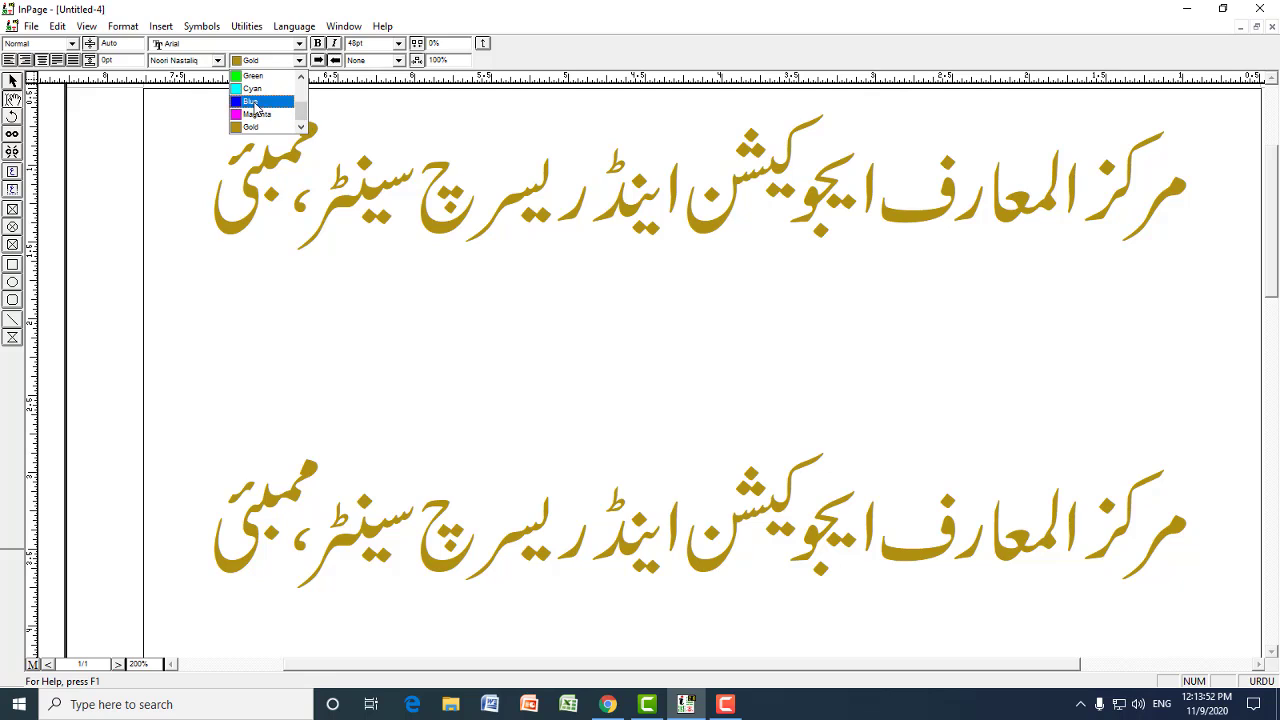
# - Set the text color of the lower heading copy to Green
pyautogui.tripleClick(602, 541)
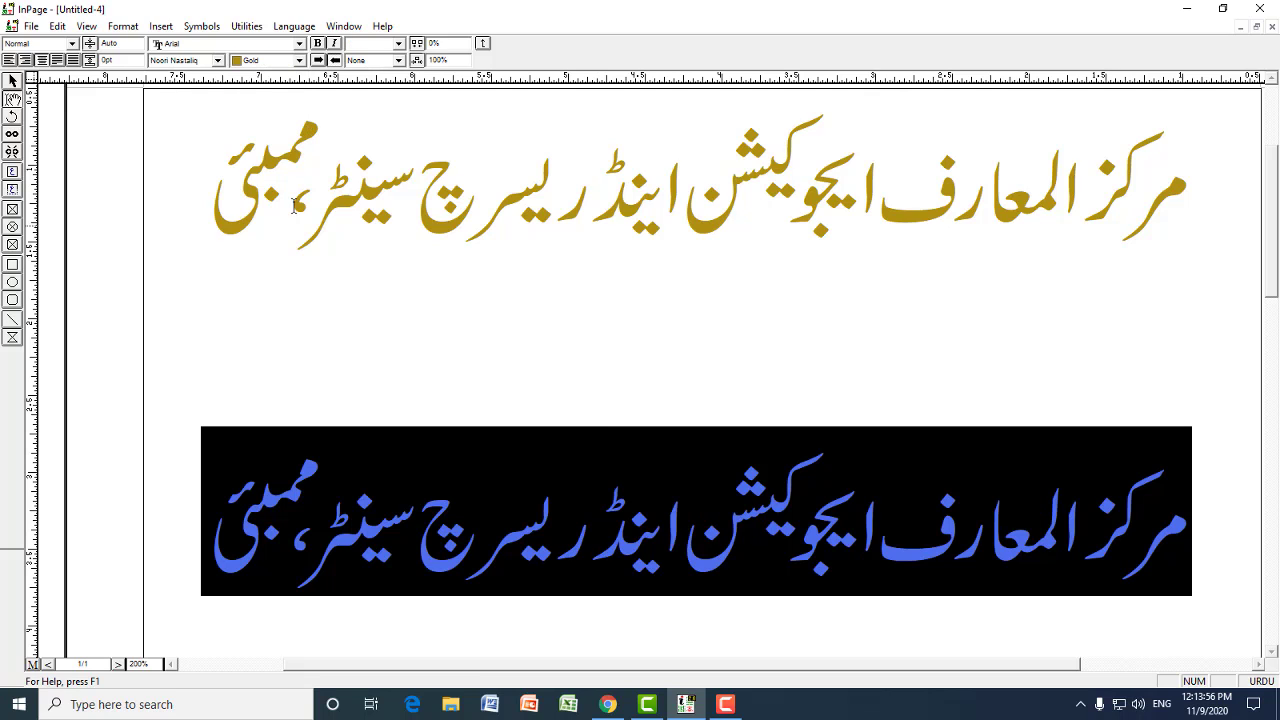
pyautogui.click(299, 60)
pyautogui.click(281, 77)
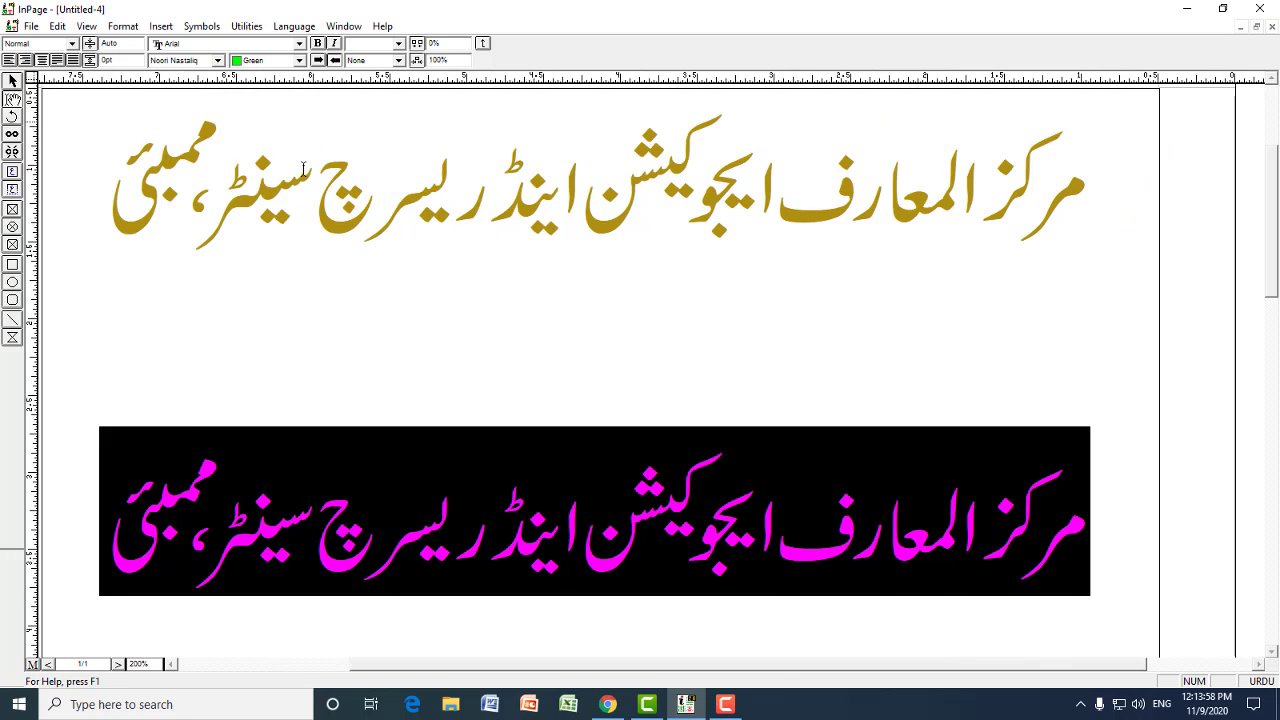
pyautogui.click(643, 508)
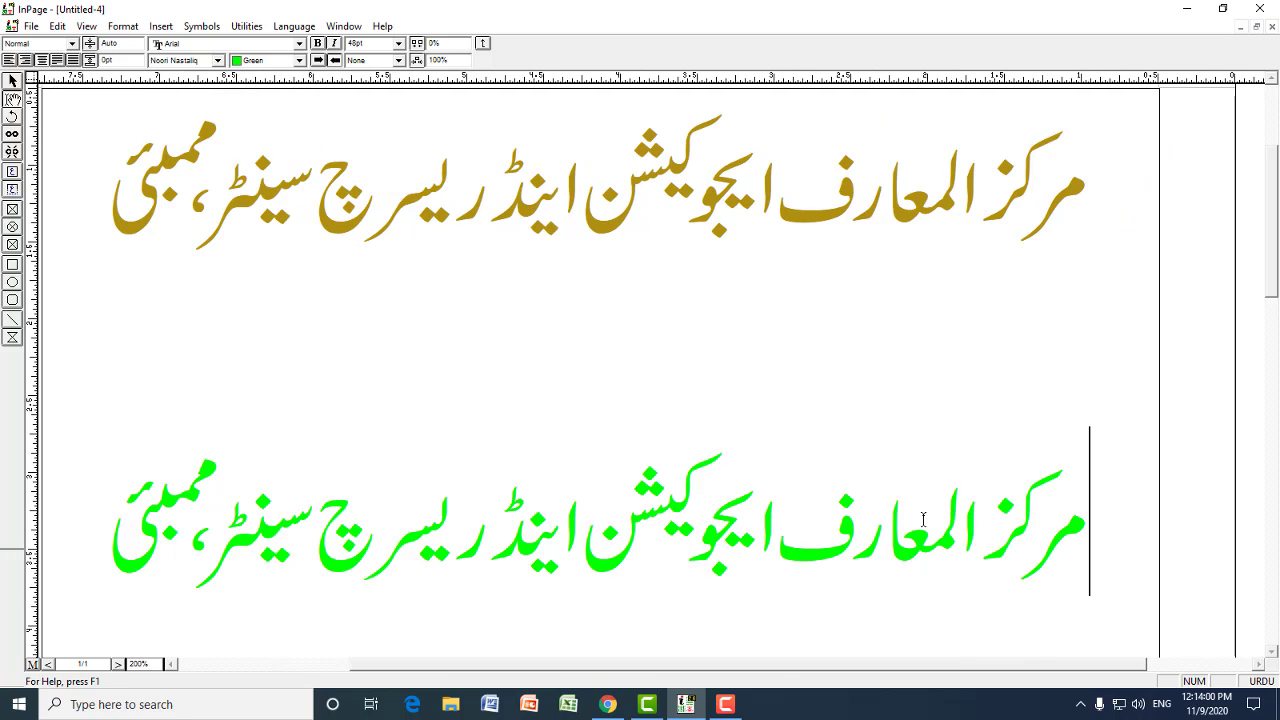
# - Select the entire lower heading line and start a new color definition named Dark Green
pyautogui.moveTo(1088, 515); pyautogui.dragTo(112, 520)
pyautogui.click(454, 515)
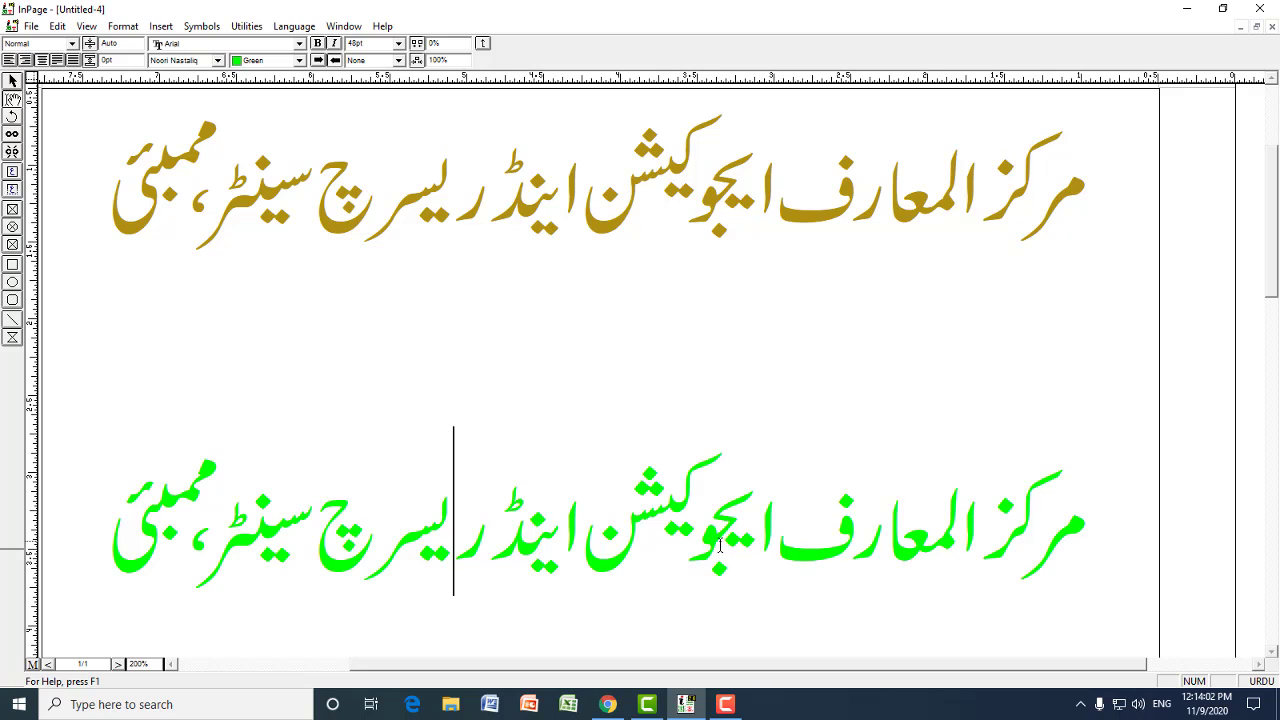
pyautogui.moveTo(1090, 515); pyautogui.dragTo(112, 520)
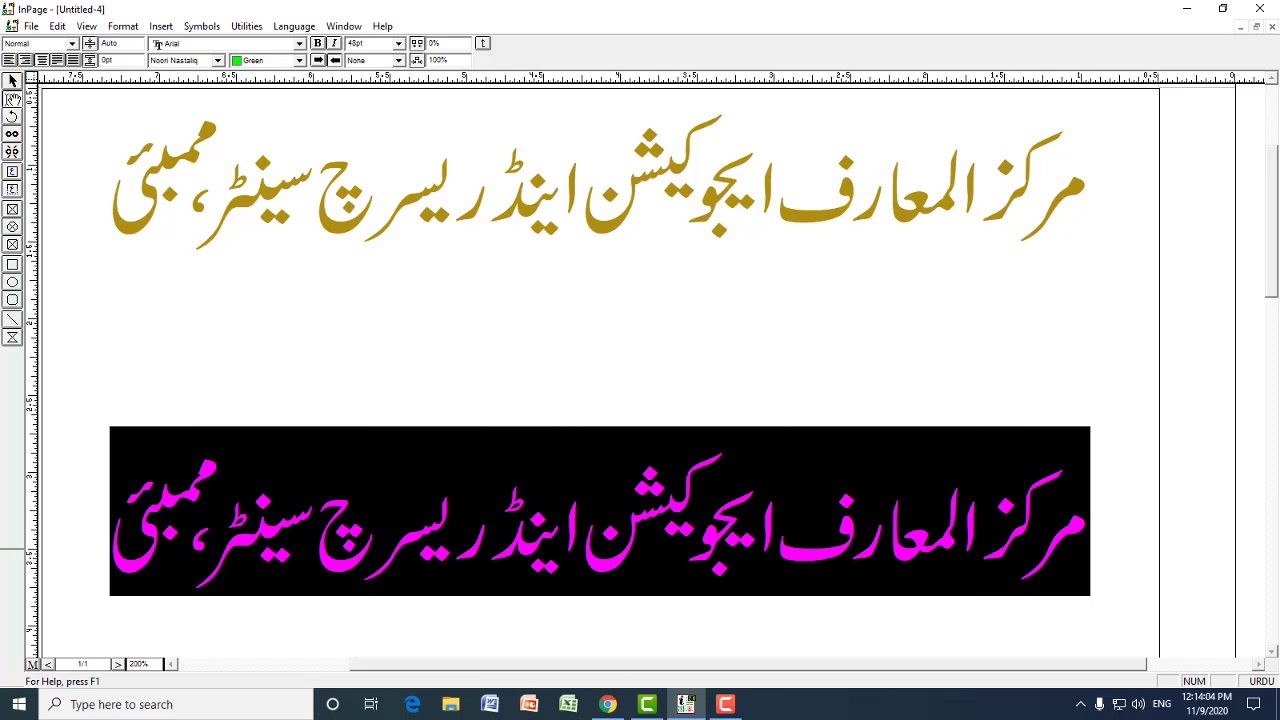
pyautogui.click(123, 26)
pyautogui.click(162, 343)
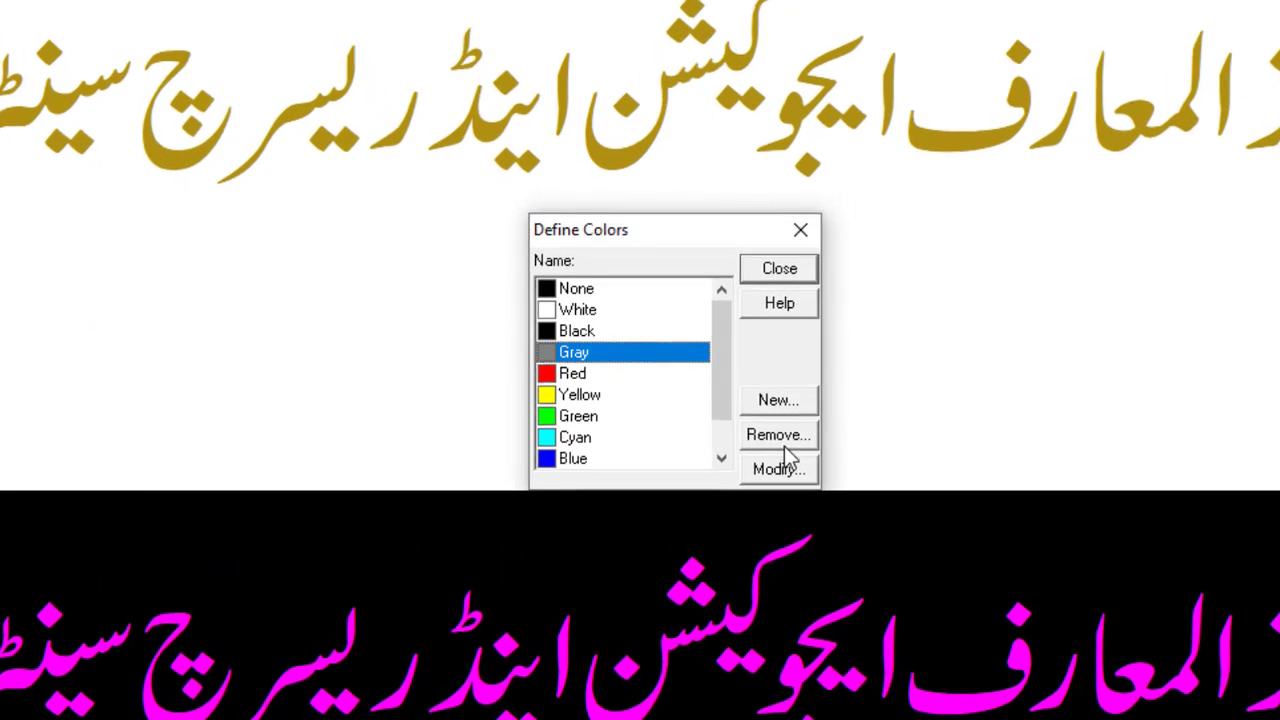
pyautogui.click(792, 402)
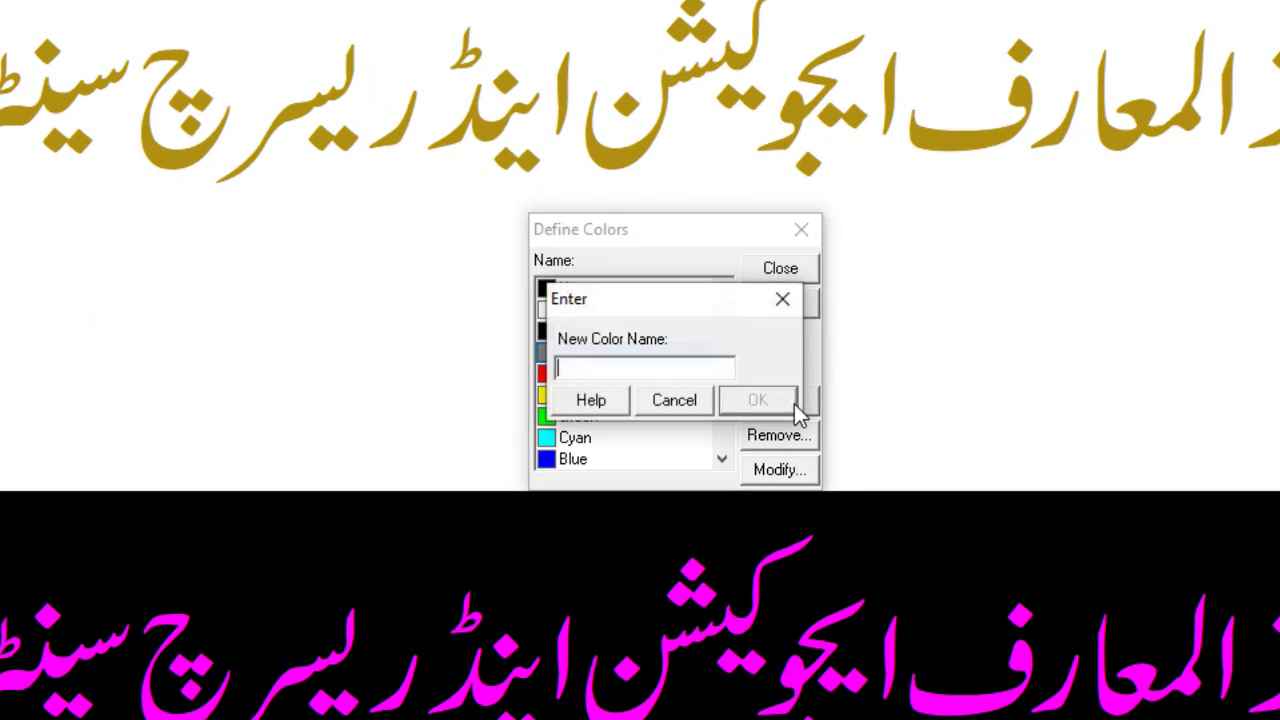
pyautogui.write('Dark Green')
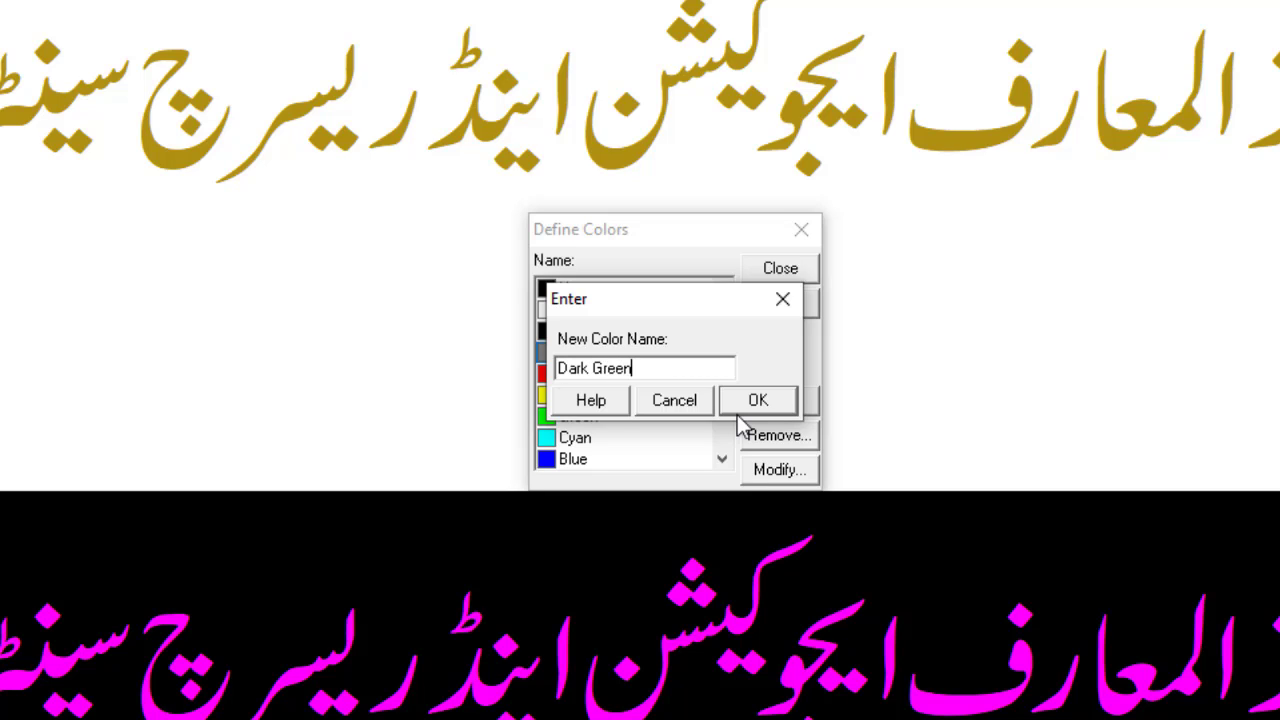
pyautogui.click(765, 403)
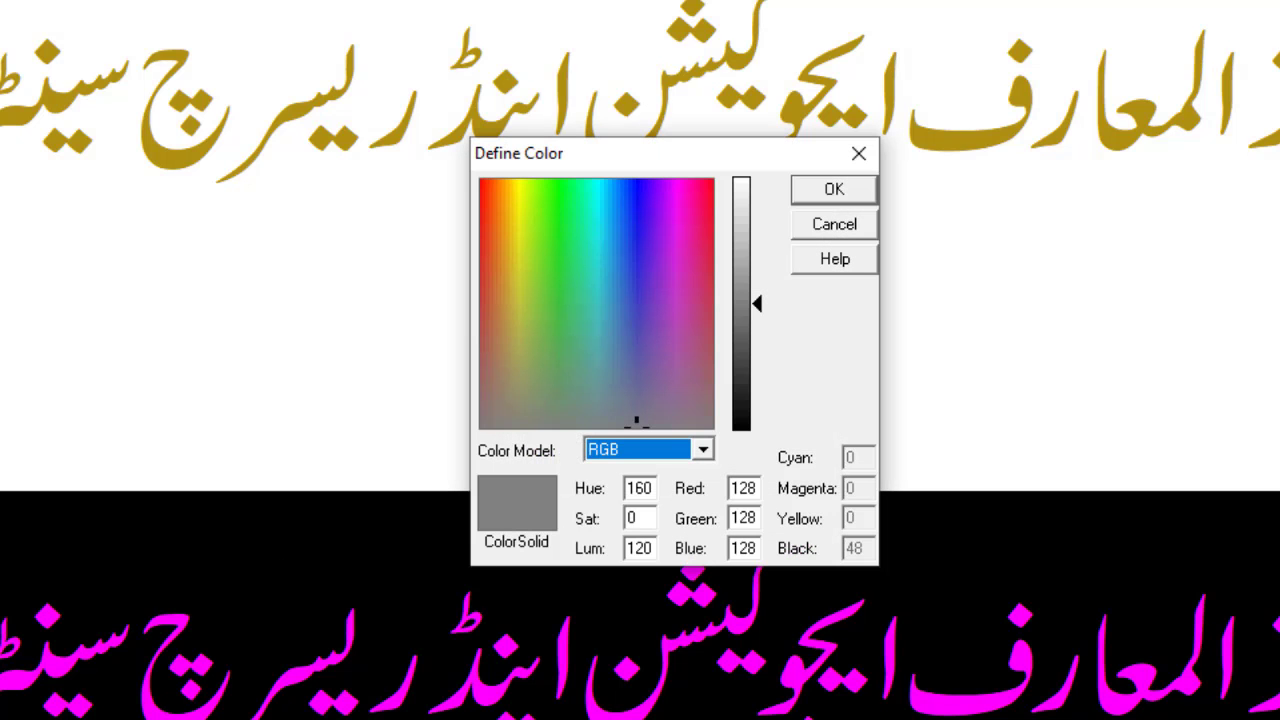
# - Set the Dark Green color to a dark green shade of Red 3, Green 122, Blue 10 and save the definition
pyautogui.click(560, 192)
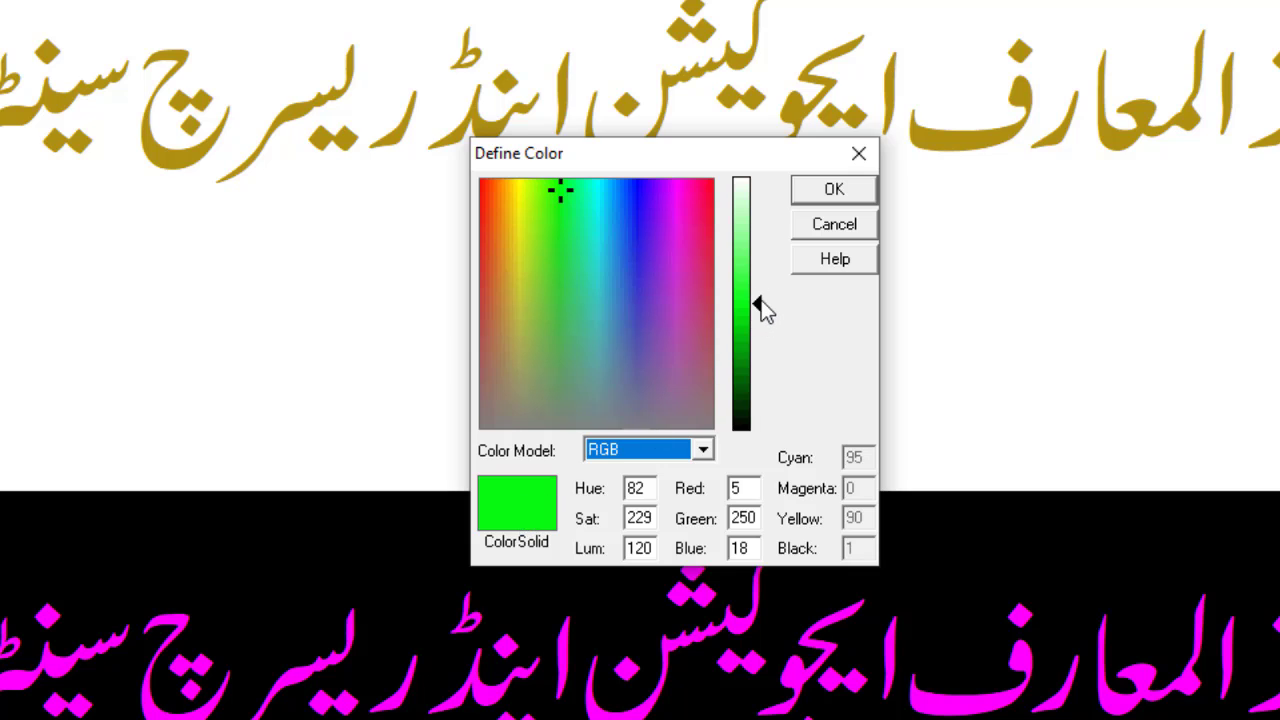
pyautogui.moveTo(761, 300); pyautogui.dragTo(762, 228)
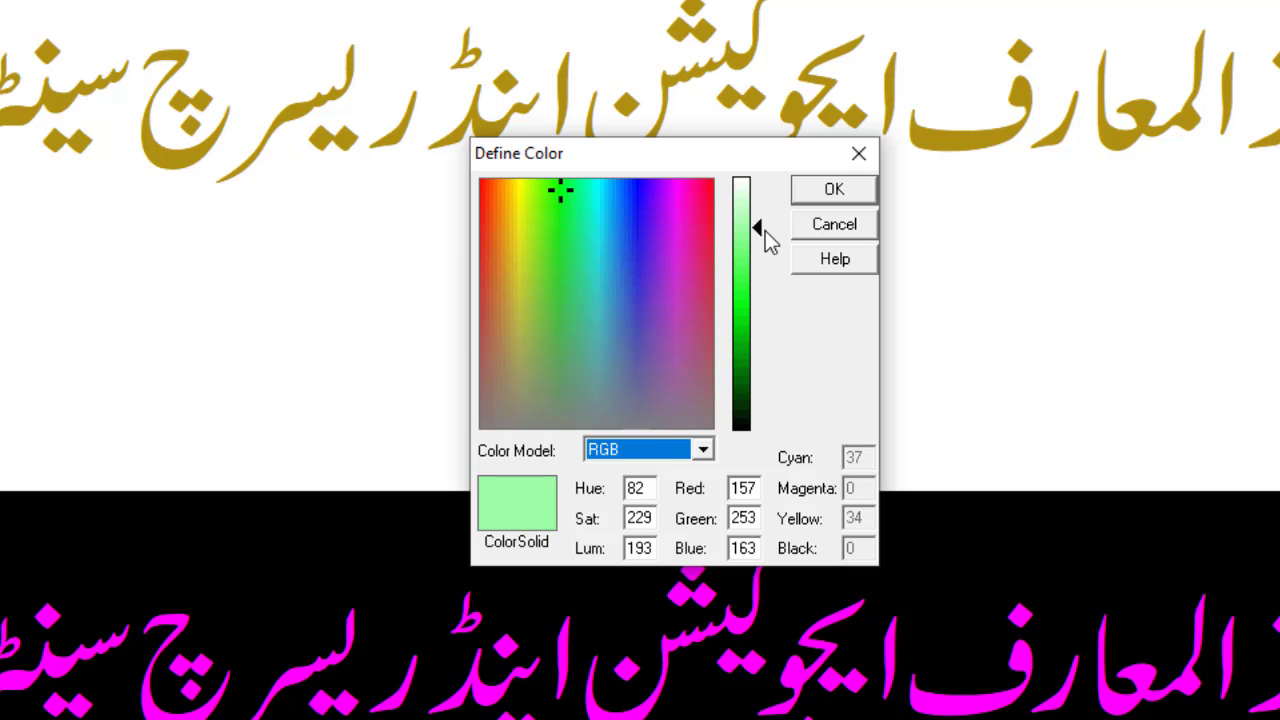
pyautogui.moveTo(758, 230); pyautogui.dragTo(757, 382)
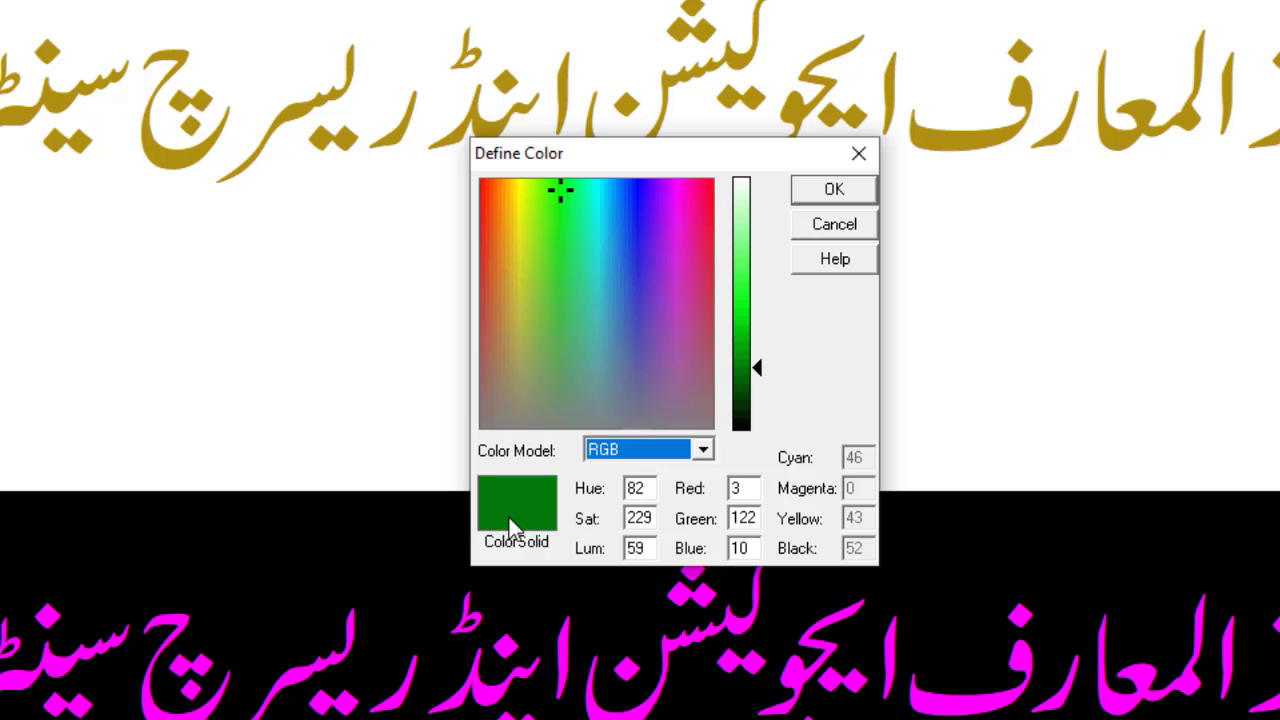
pyautogui.click(812, 224)
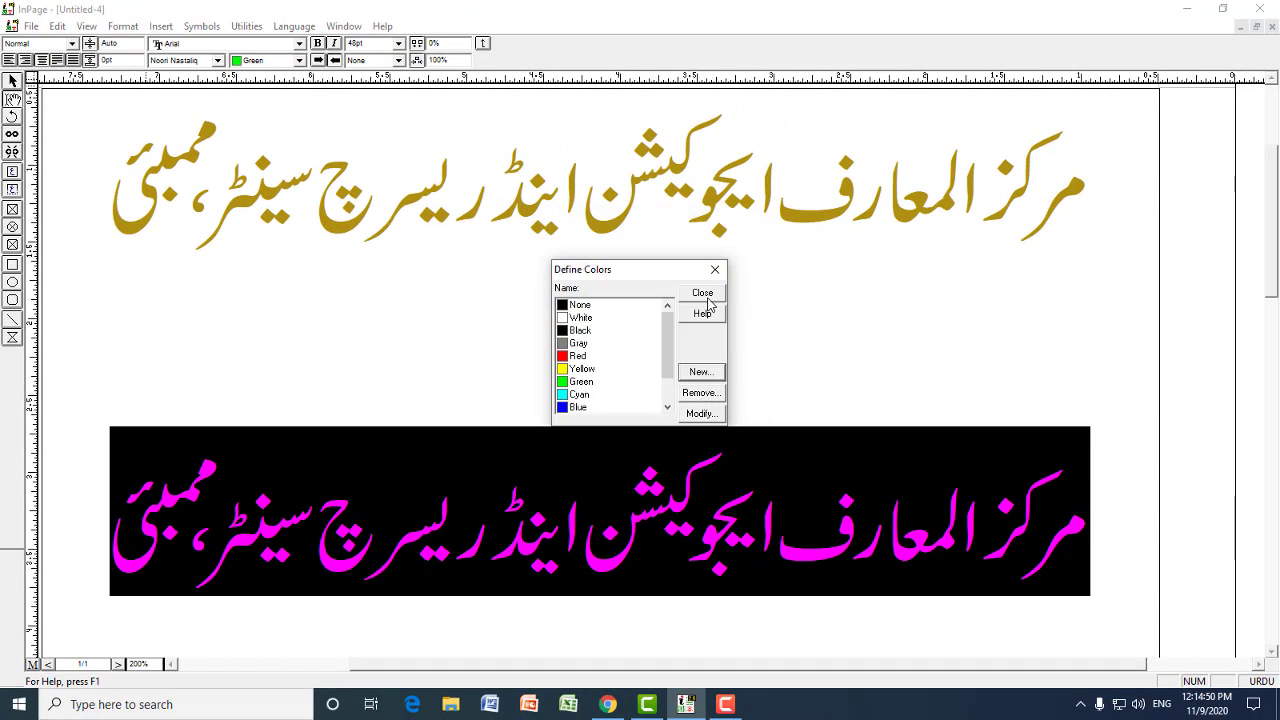
pyautogui.click(703, 294)
# - Apply the custom Dark Green color to the entire lower Urdu heading line
pyautogui.click(850, 494)
pyautogui.press('Home')
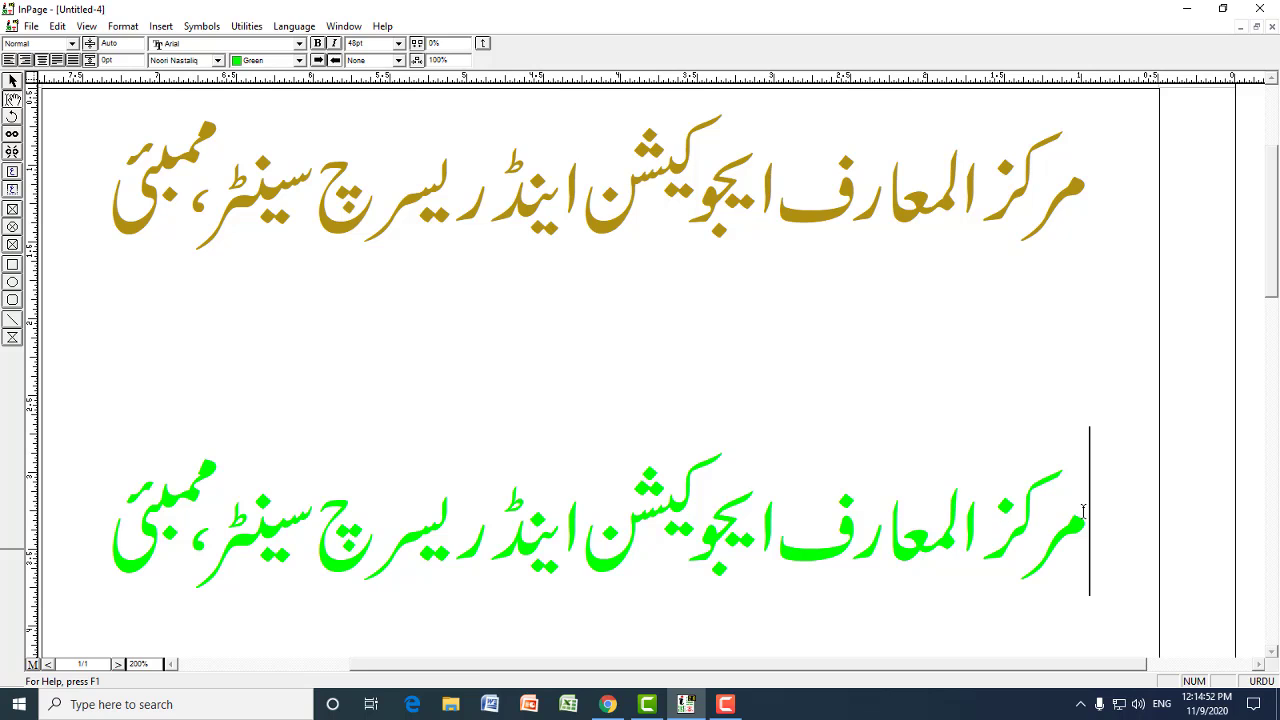
pyautogui.hotkey('shift', 'End')
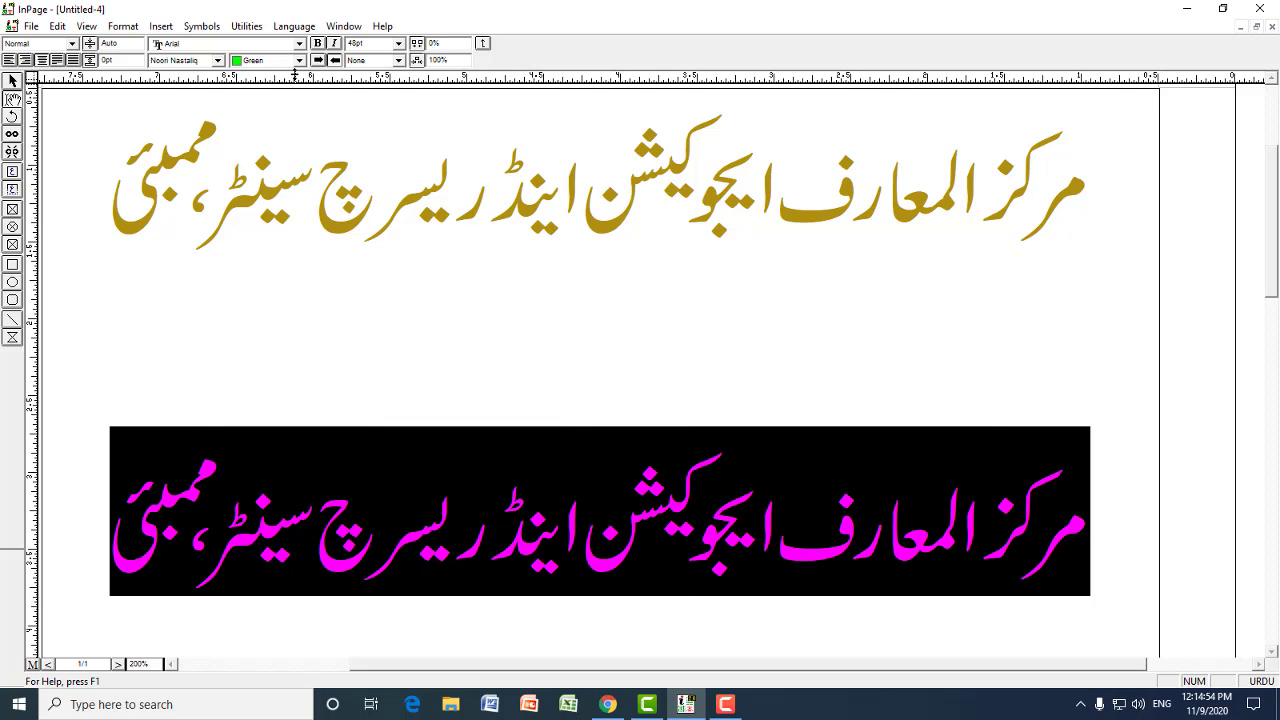
pyautogui.click(299, 61)
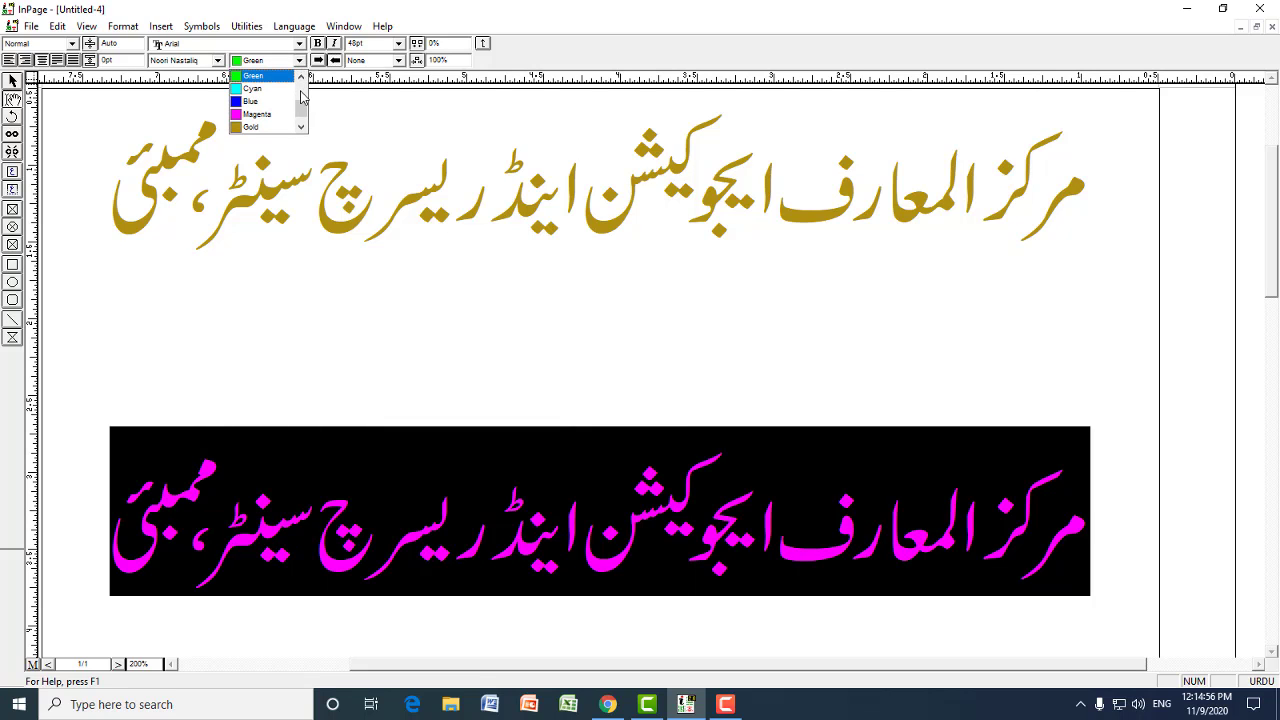
pyautogui.click(300, 127)
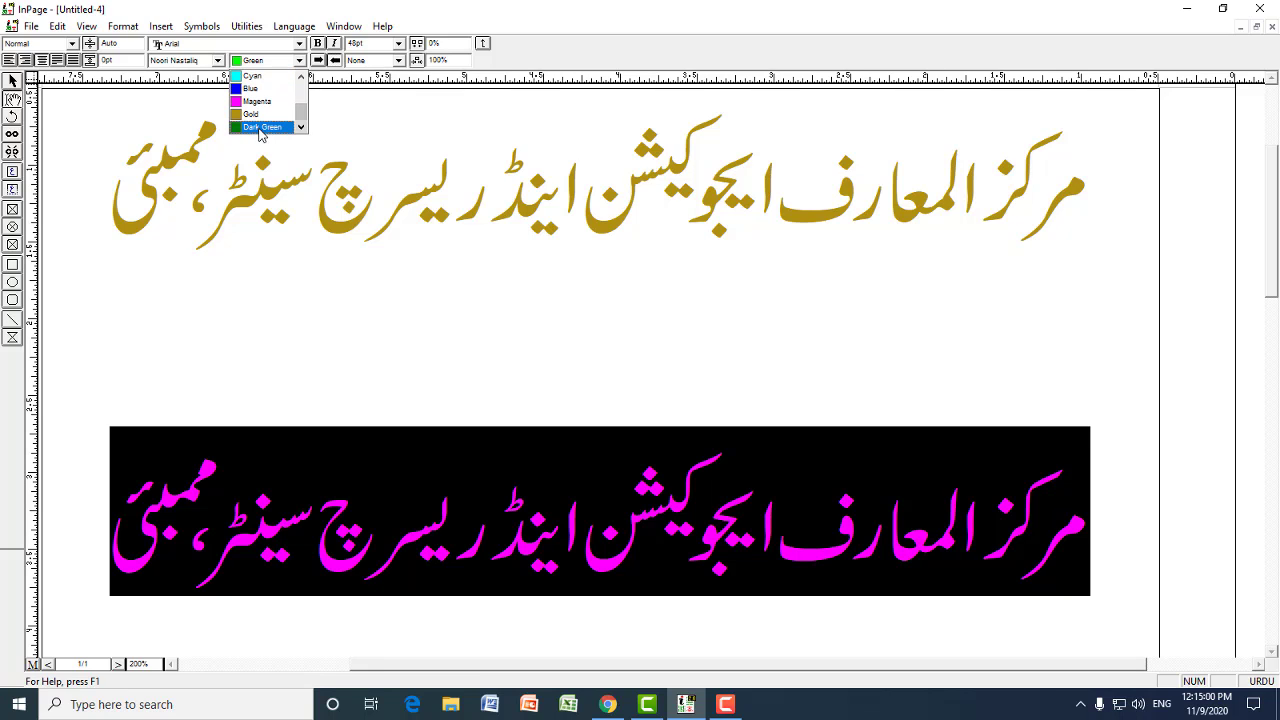
pyautogui.click(259, 128)
pyautogui.click(578, 500)
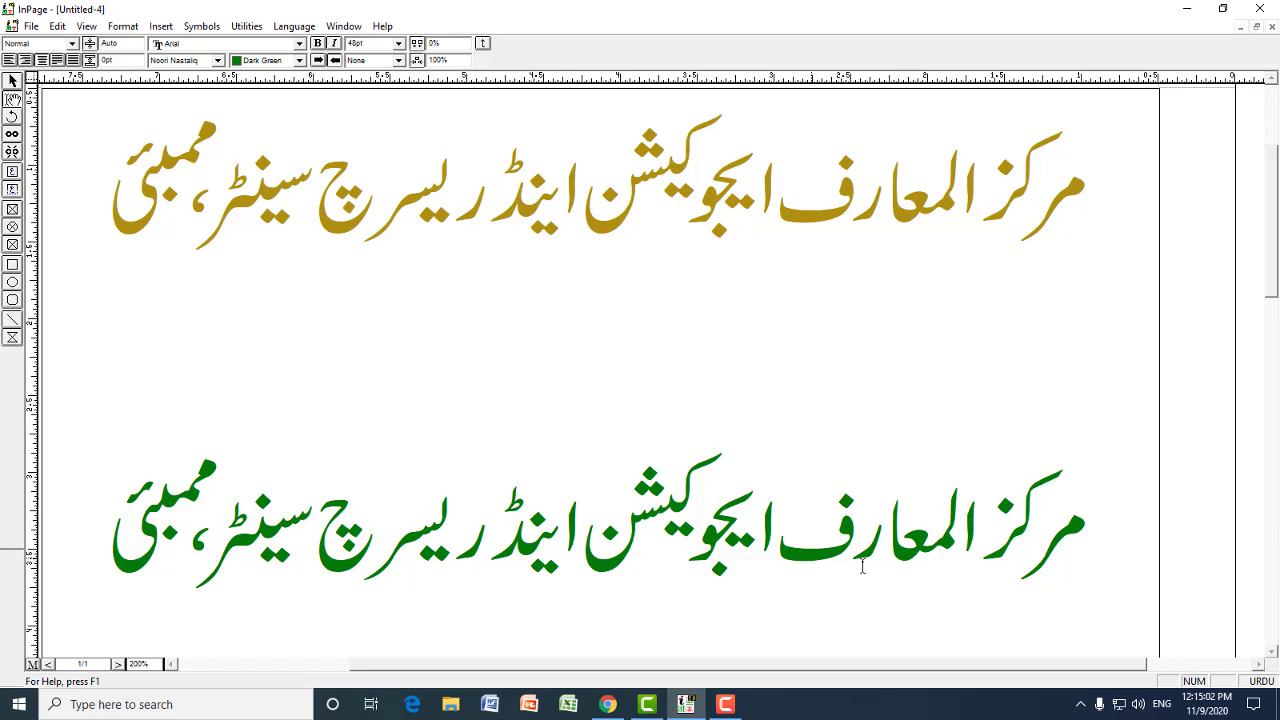
pyautogui.moveTo(1082, 522); pyautogui.dragTo(110, 522)
pyautogui.click(578, 500)
# - Draw a rectangle about 7.27" wide and 1.24" high around the upper gold heading, starting at the page margins
pyautogui.scroll(3, 318, 294)
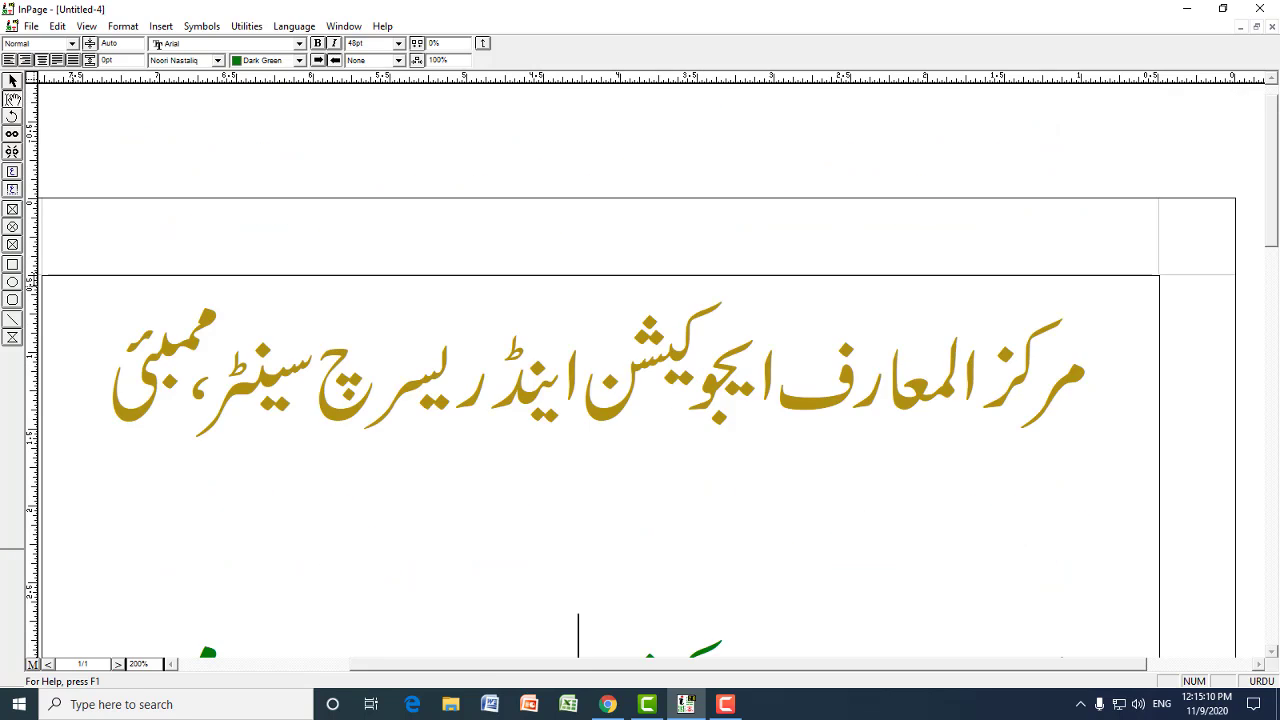
pyautogui.click(13, 266)
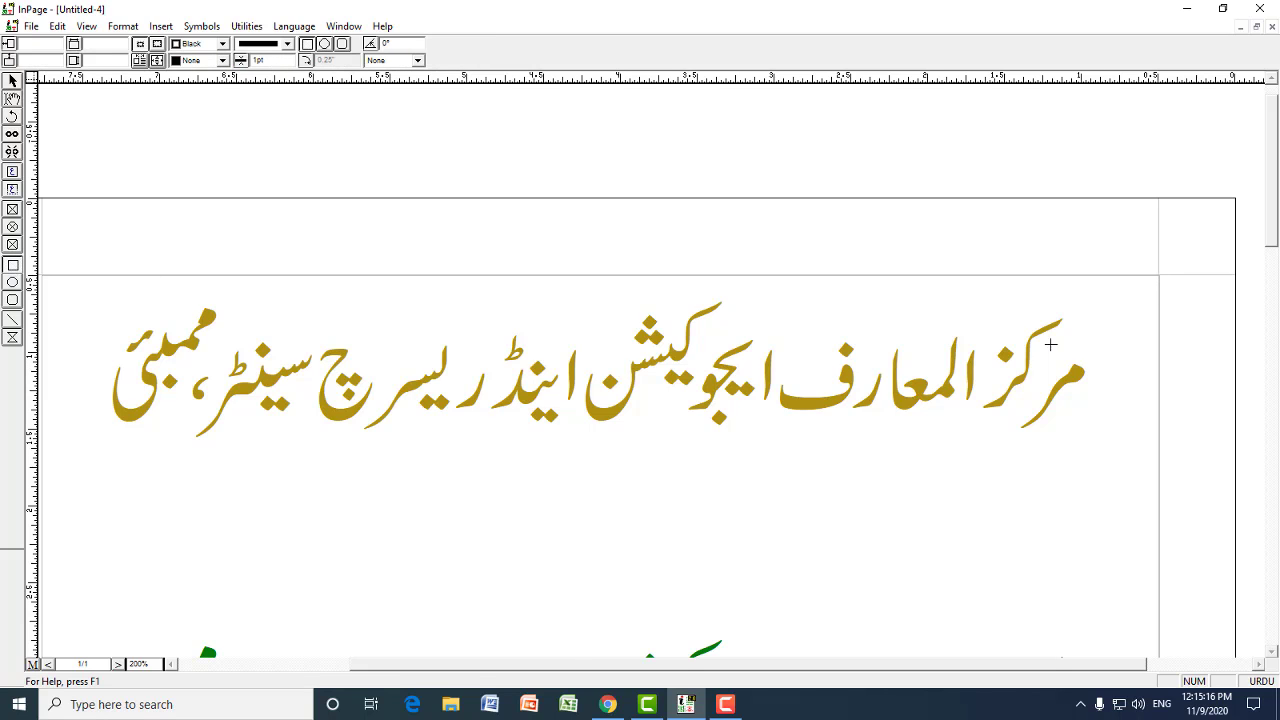
pyautogui.moveTo(1159, 275)
pyautogui.mouseDown()
pyautogui.moveTo(600, 451)
pyautogui.moveTo(69, 466)
pyautogui.moveTo(118, 466)
pyautogui.mouseUp()
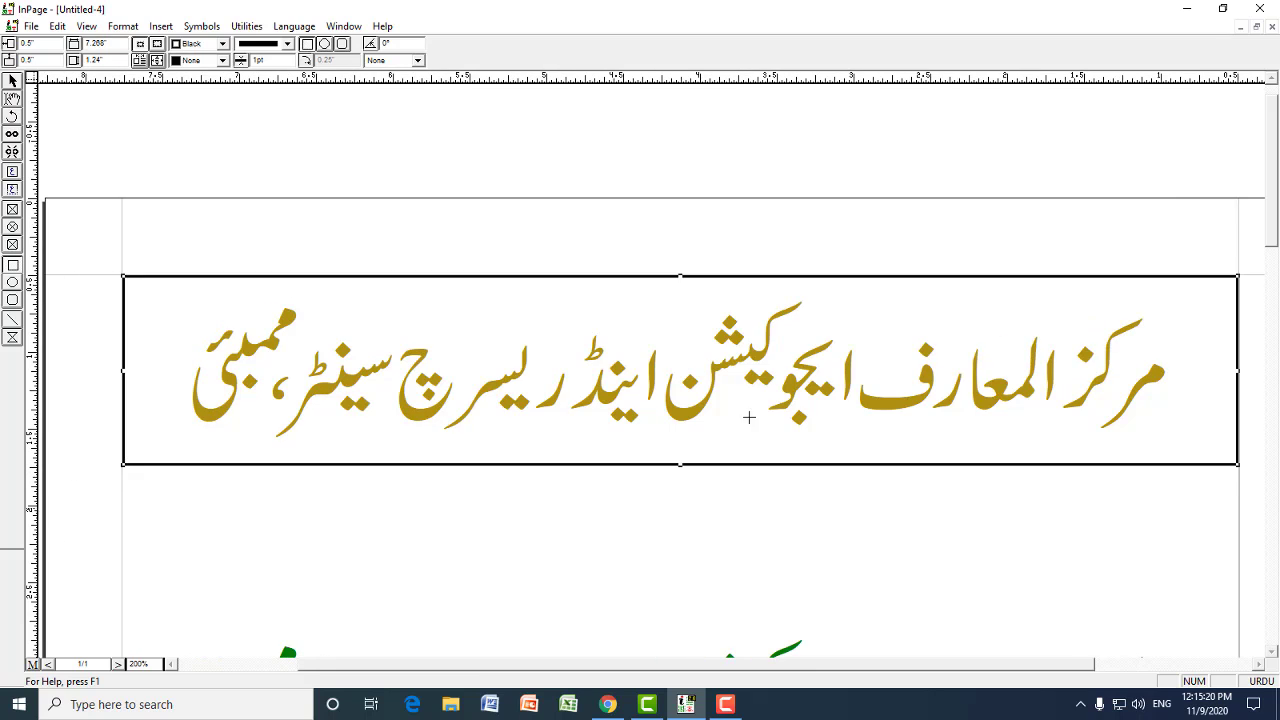
# - Fill the rectangle with Dark Green and send it to the back behind the heading text
pyautogui.click(222, 60)
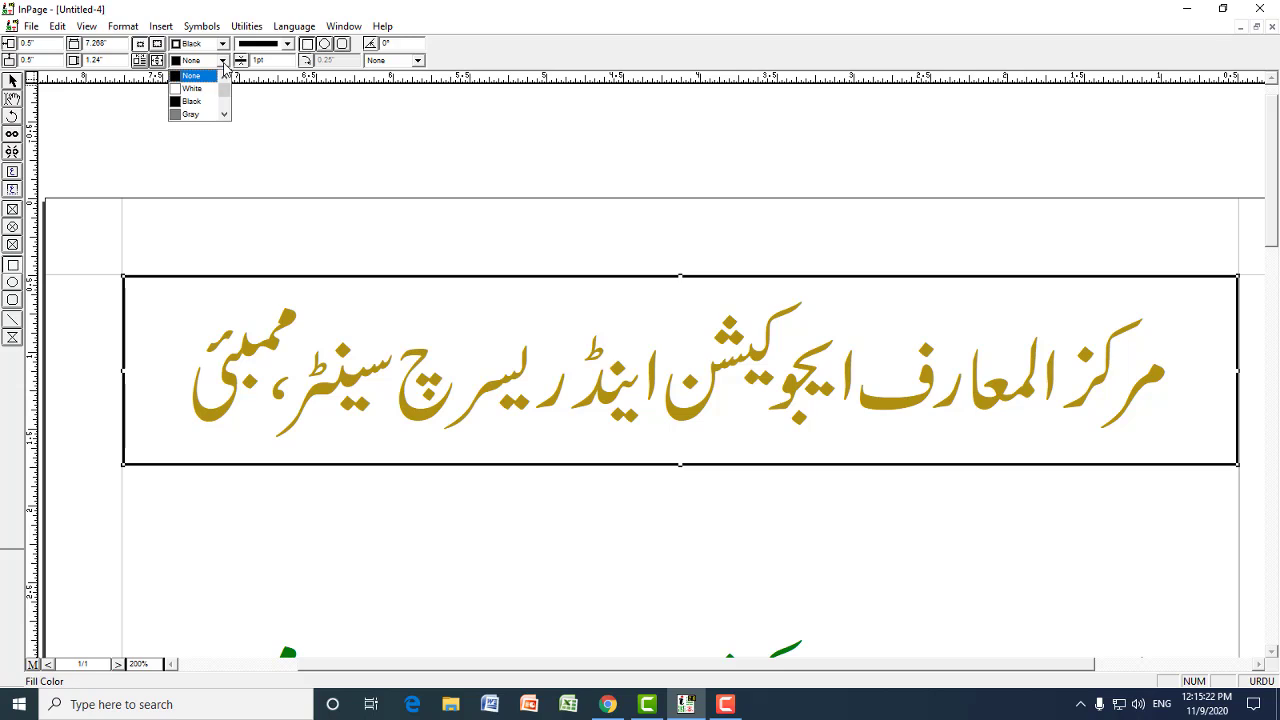
pyautogui.click(225, 115)
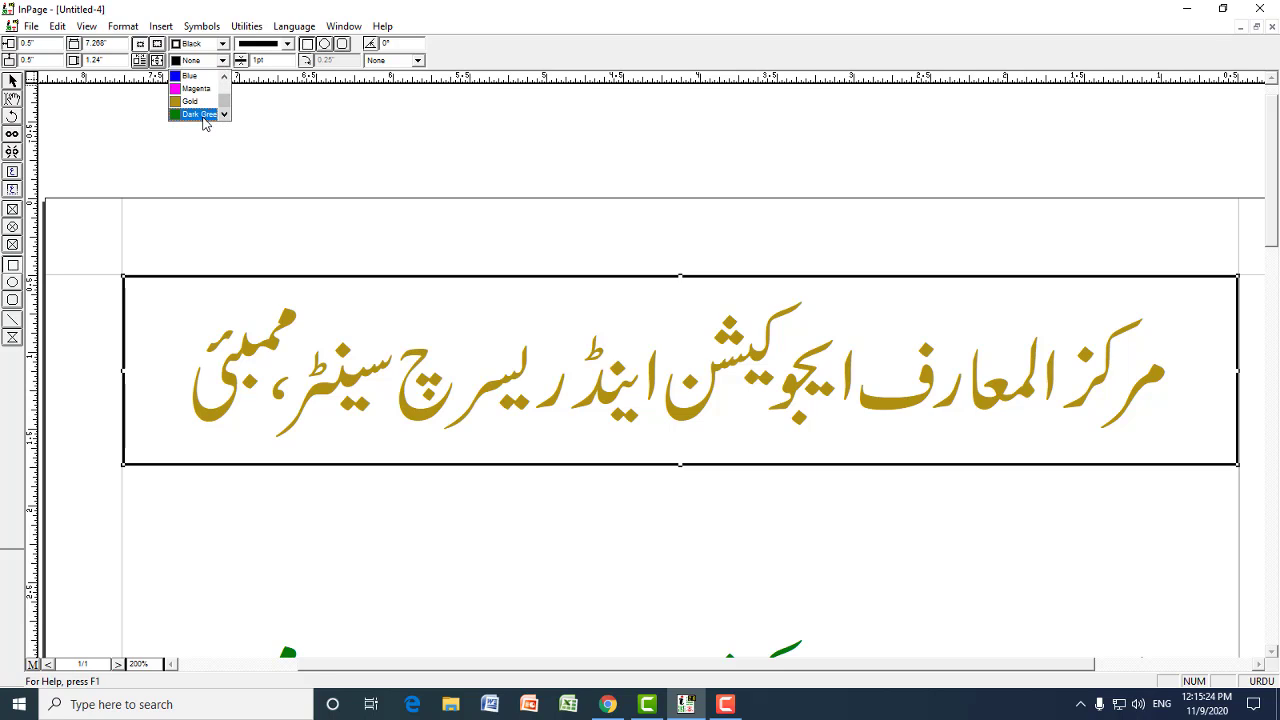
pyautogui.click(203, 118)
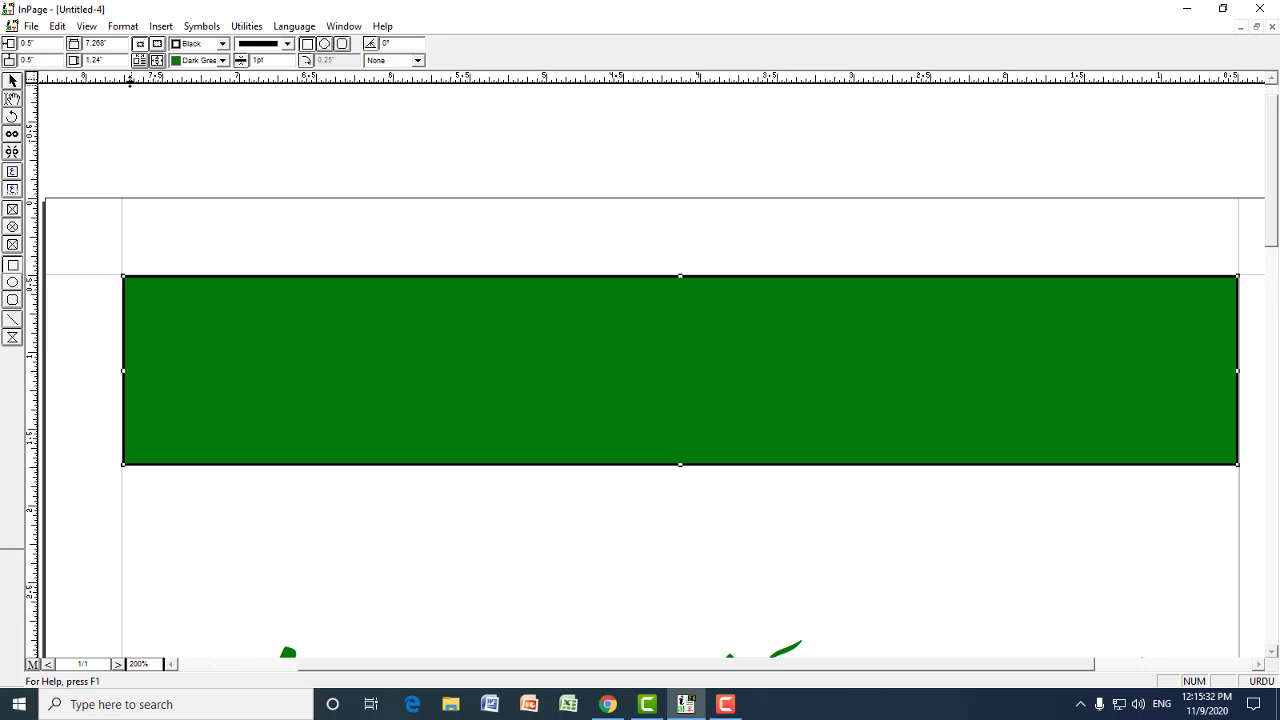
pyautogui.click(58, 27)
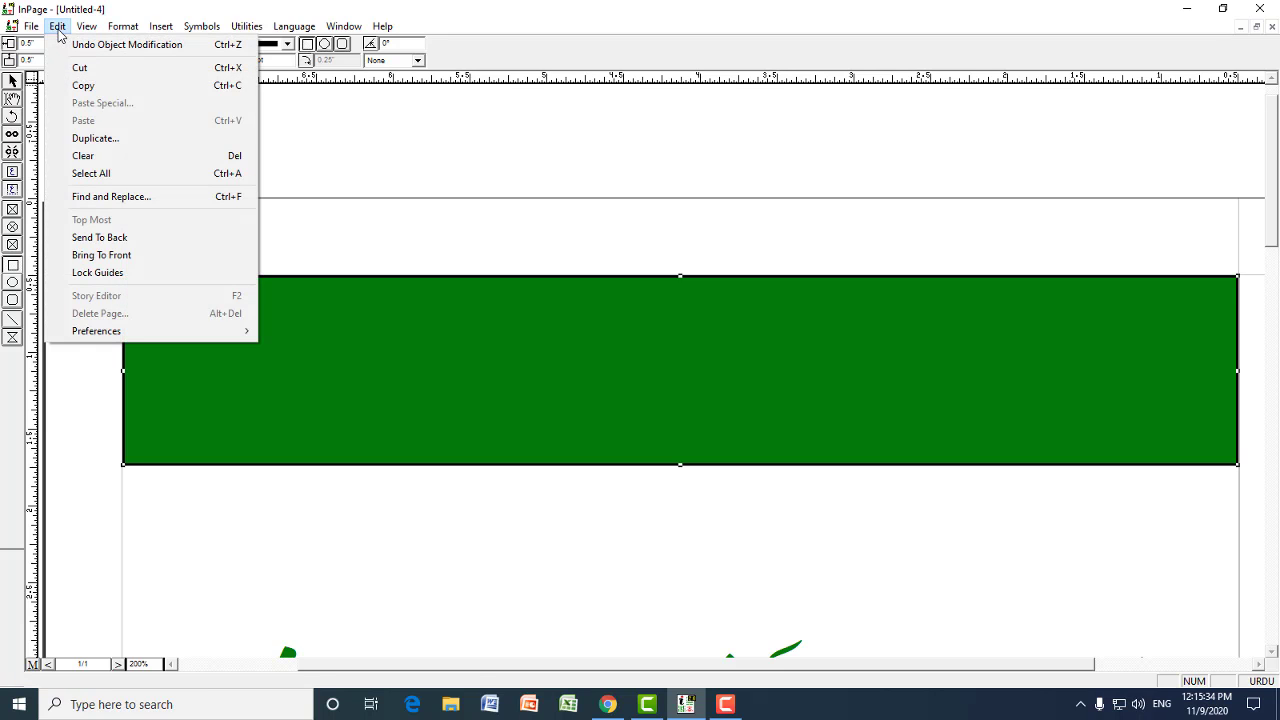
pyautogui.click(99, 241)
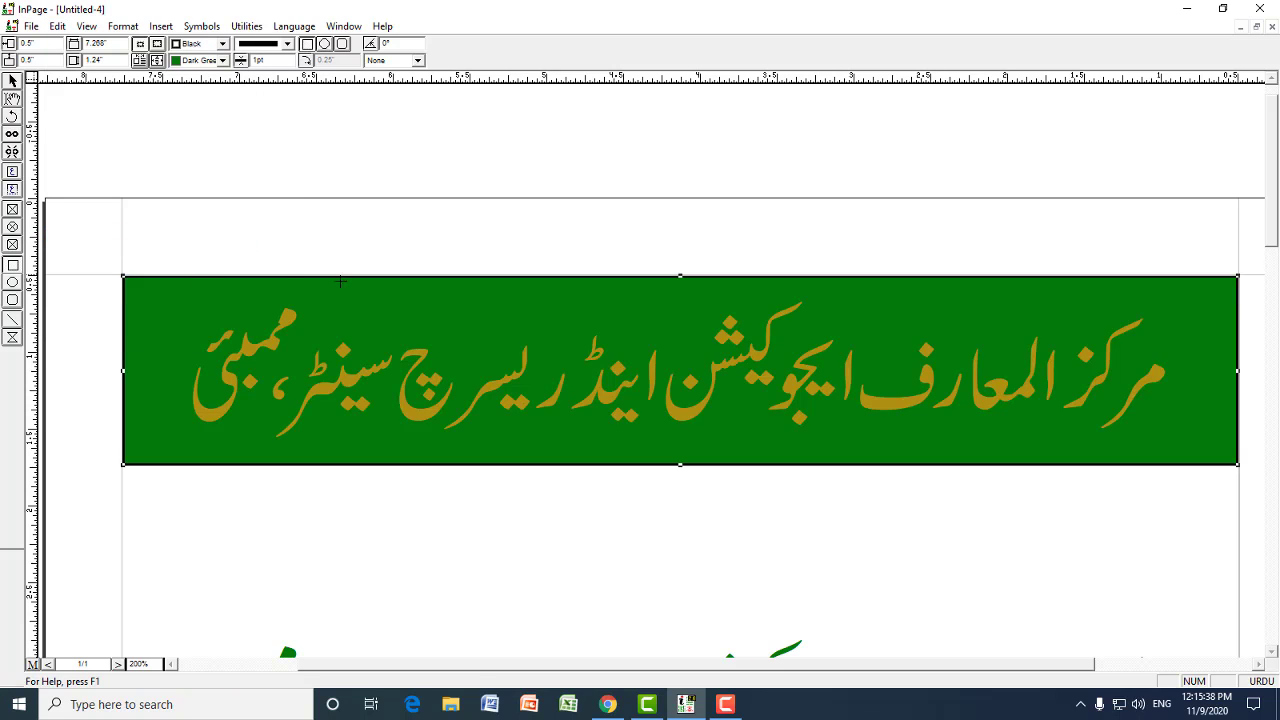
# - Change the text color of the heading on the green rectangle to White and deselect it
pyautogui.click(12, 99)
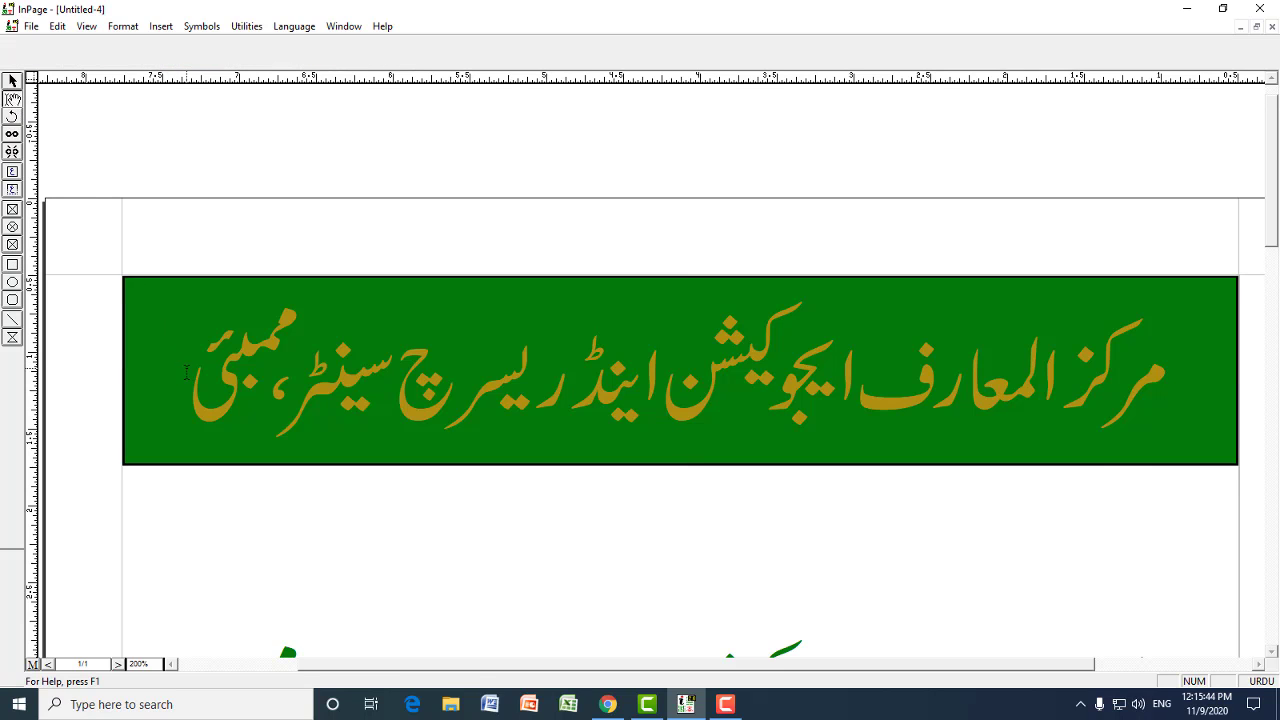
pyautogui.moveTo(194, 383); pyautogui.dragTo(1168, 432)
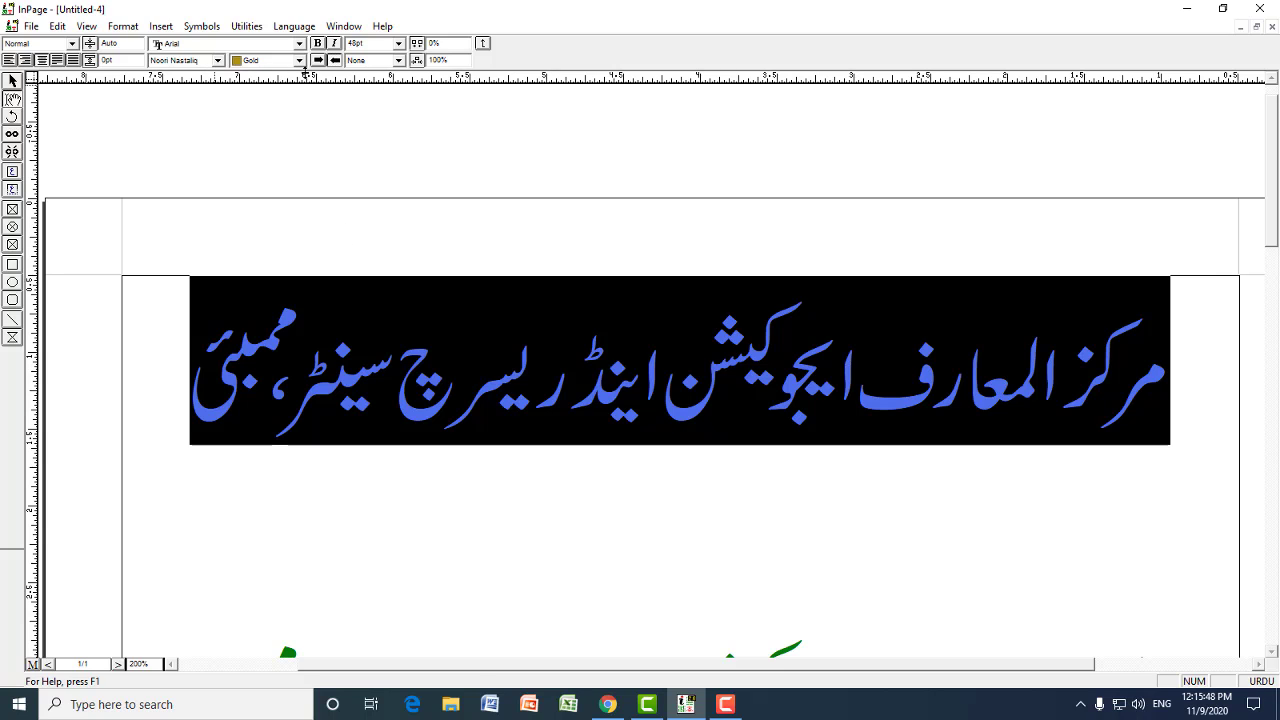
pyautogui.click(300, 61)
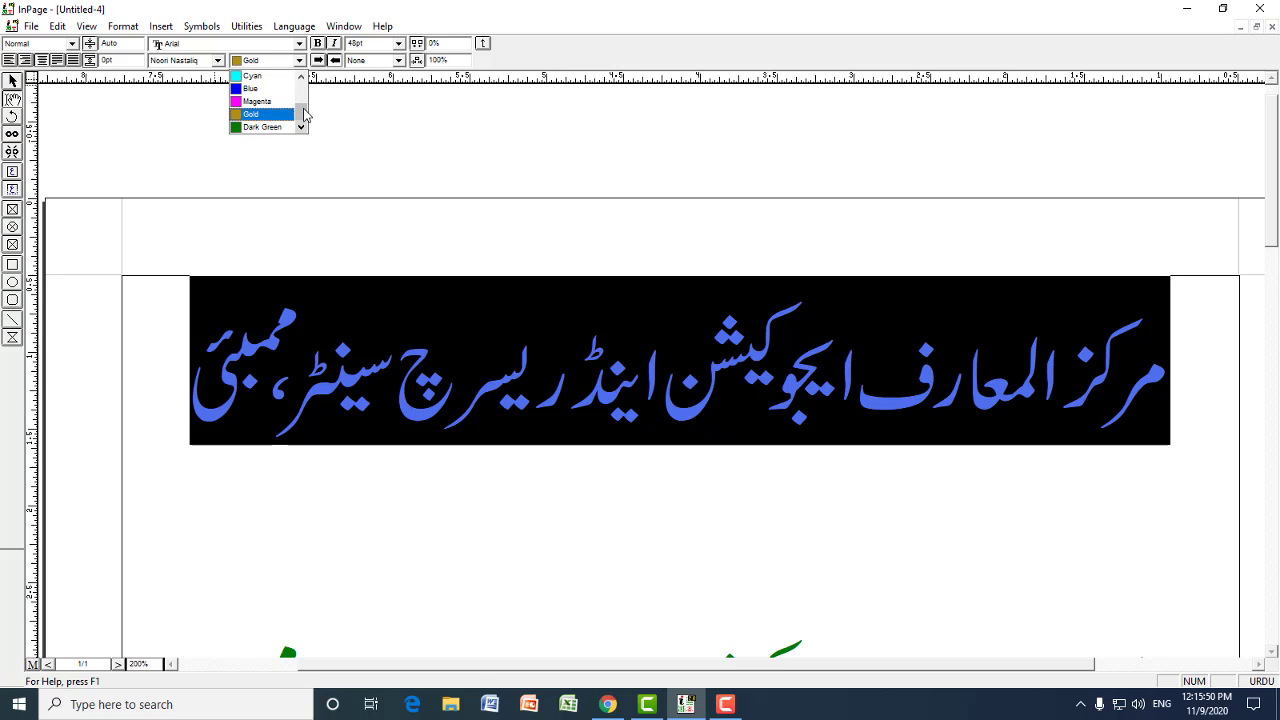
pyautogui.moveTo(305, 114); pyautogui.dragTo(305, 88)
pyautogui.click(262, 88)
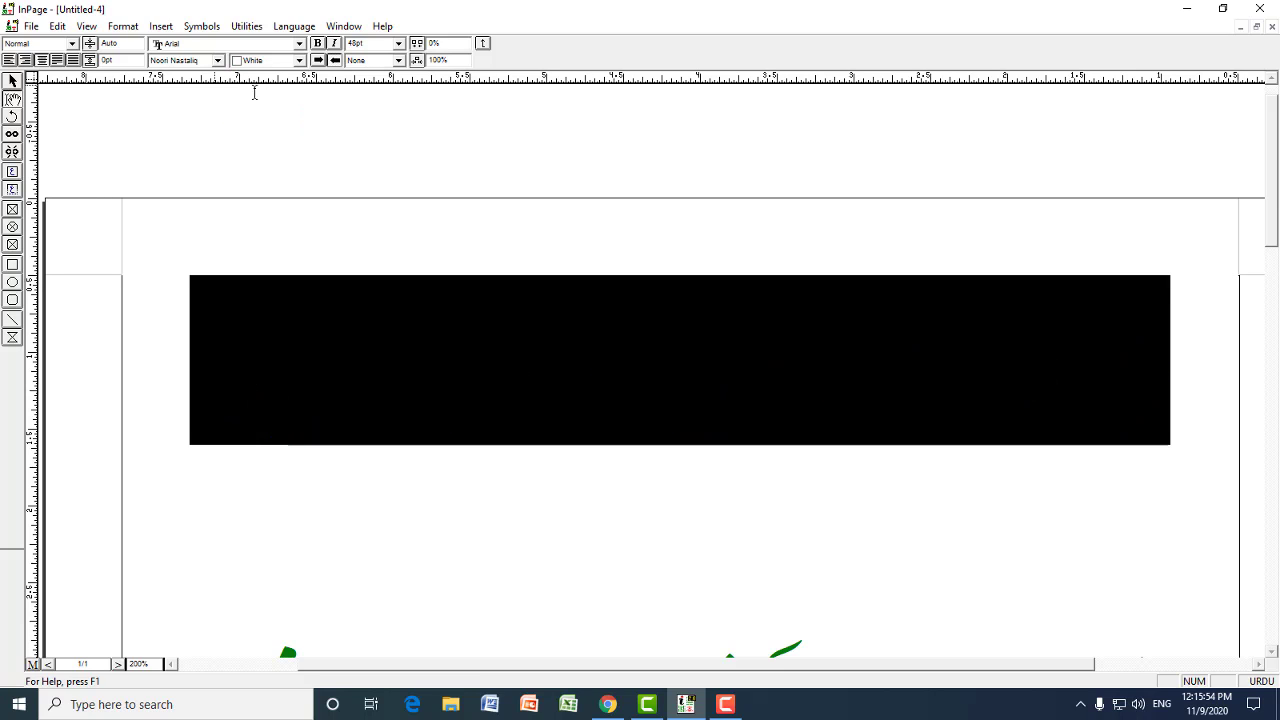
pyautogui.click(12, 86)
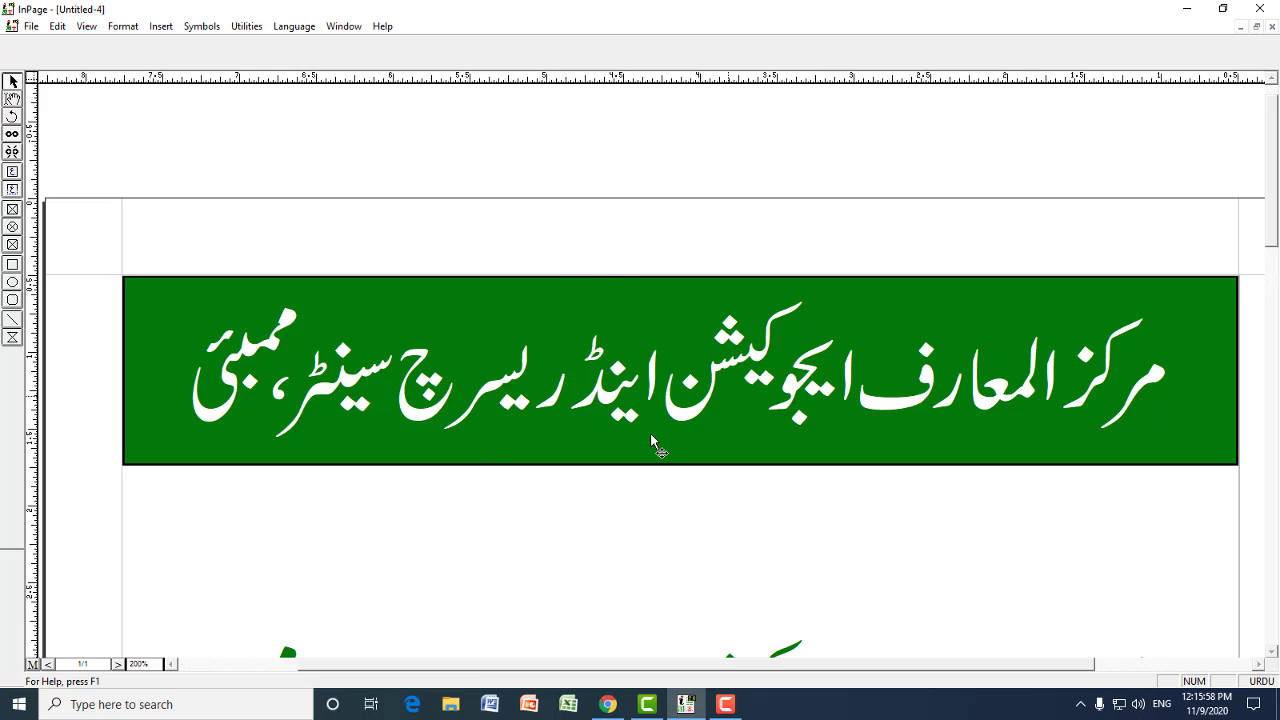
# - Review the banner and both headings at 50% and 100% zoom, and view the new-document page options without creating a document
pyautogui.hotkey('ctrl', '5')
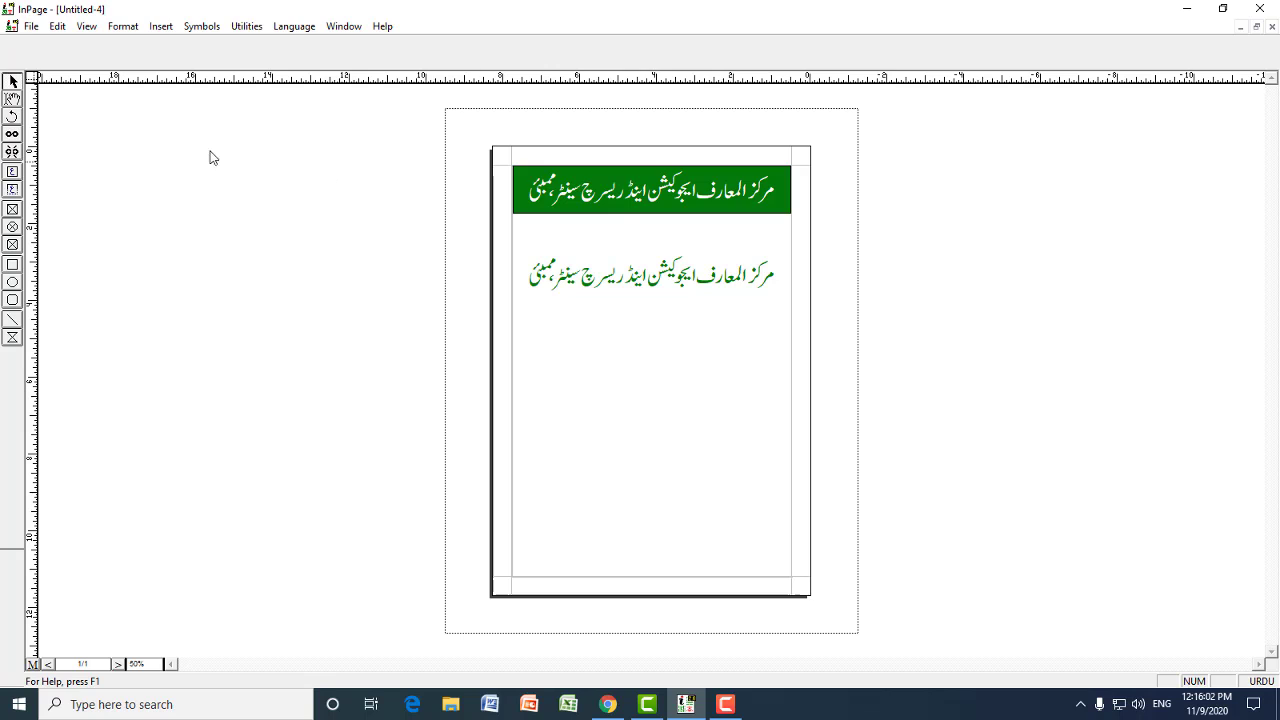
pyautogui.click(12, 99)
pyautogui.click(776, 188)
pyautogui.moveTo(776, 188); pyautogui.dragTo(515, 173)
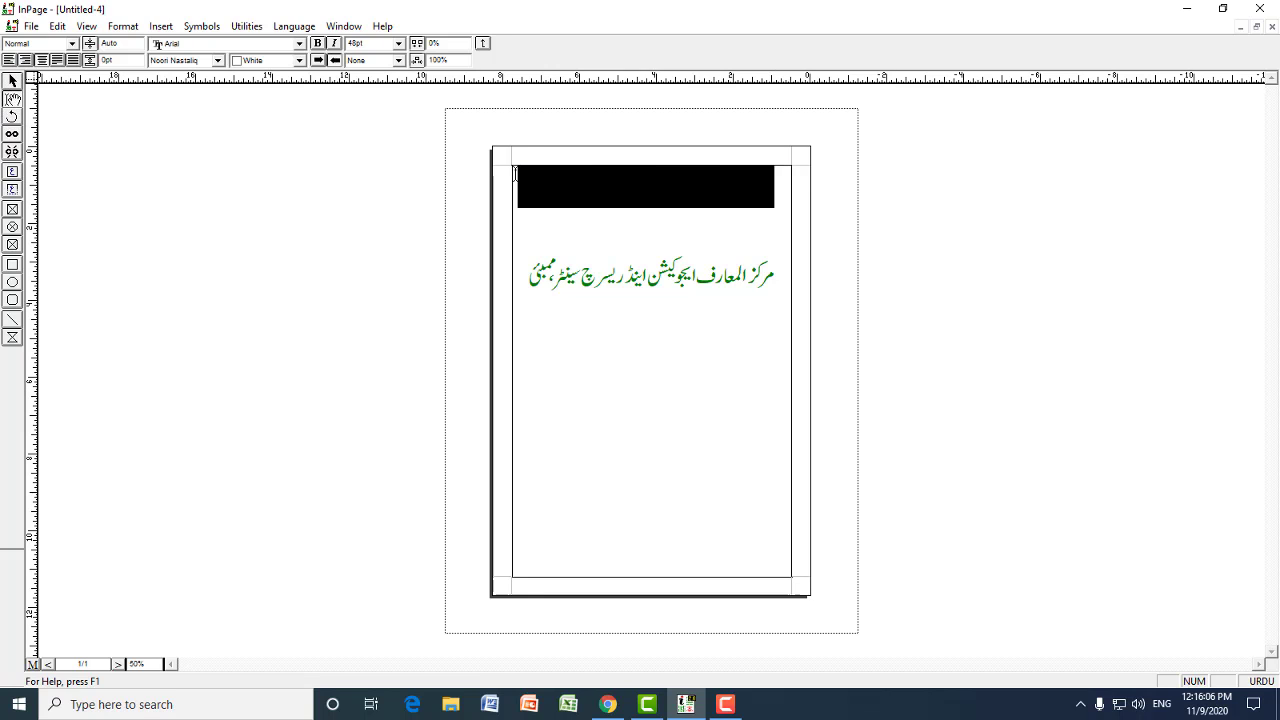
pyautogui.click(574, 185)
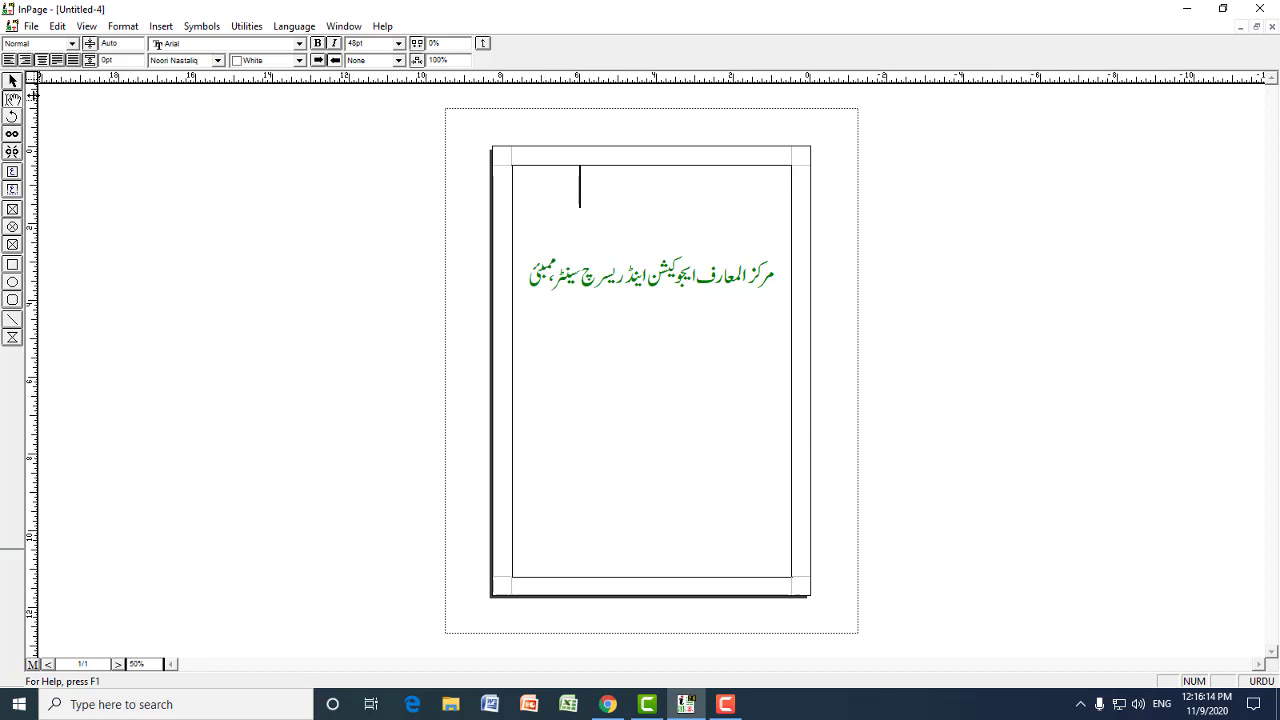
pyautogui.hotkey('ctrl', '1')
pyautogui.click(12, 80)
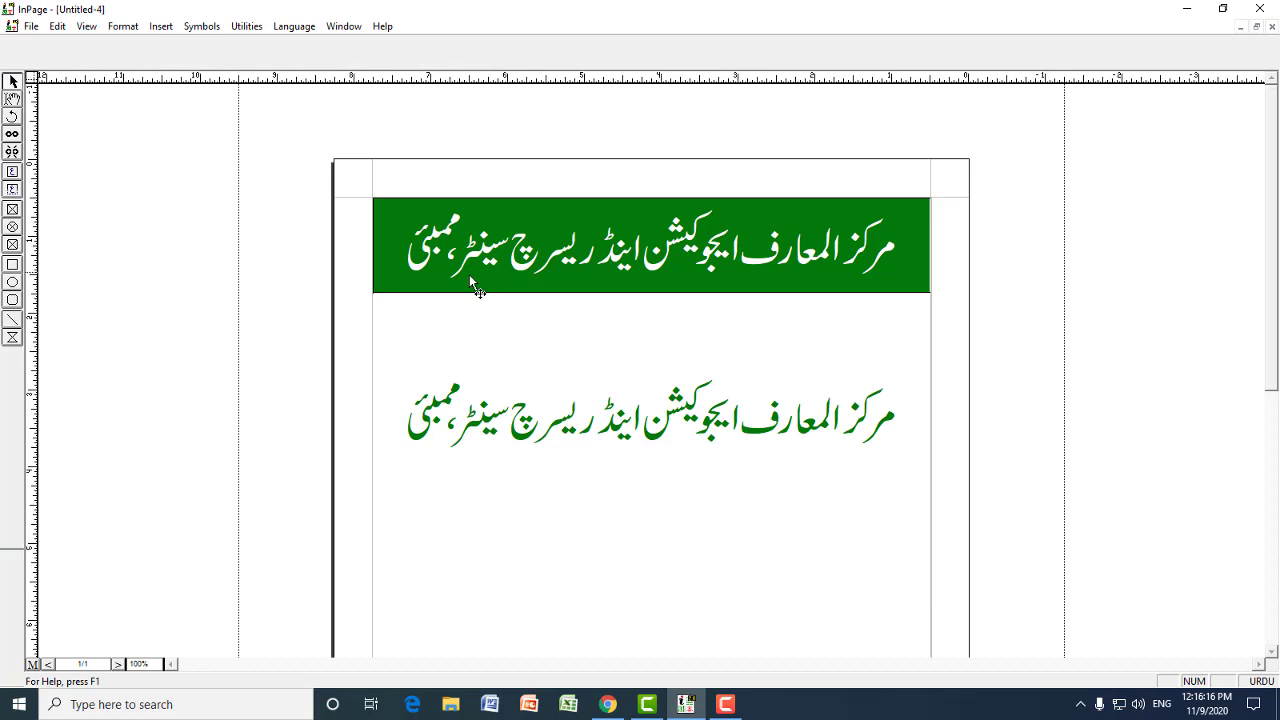
pyautogui.click(470, 277)
pyautogui.hotkey('ctrl', '5')
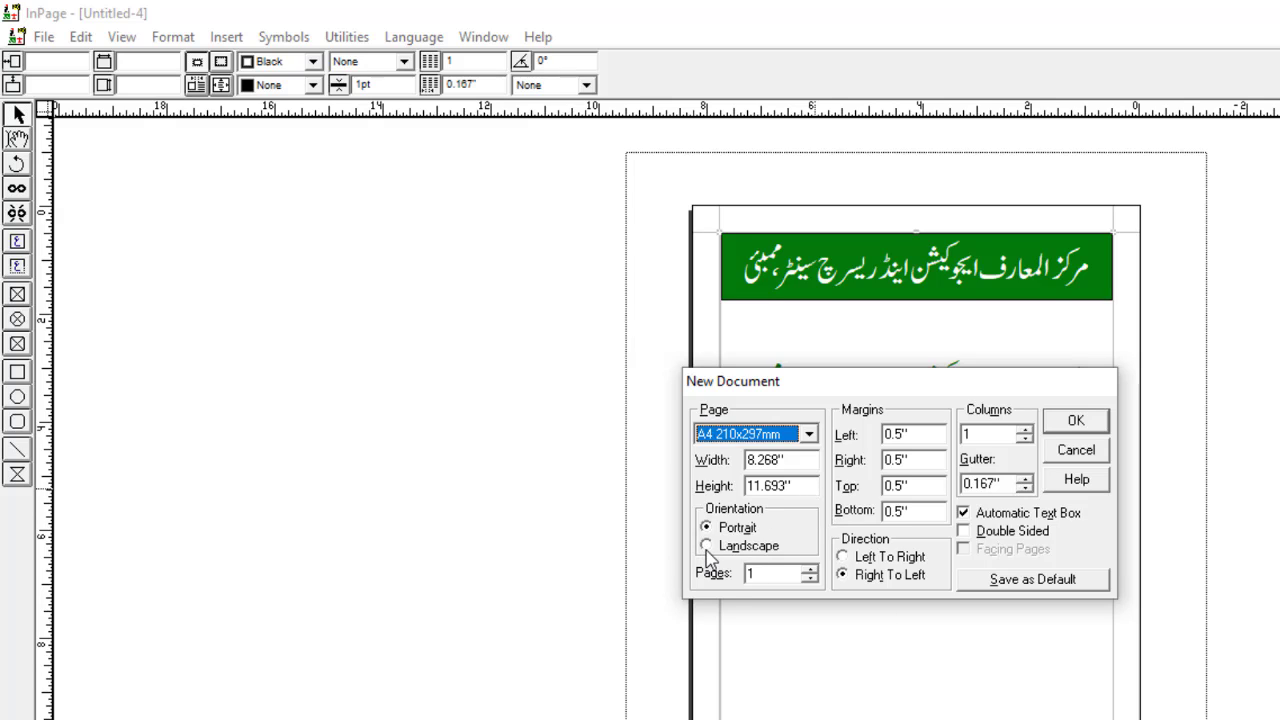
pyautogui.click(1077, 451)
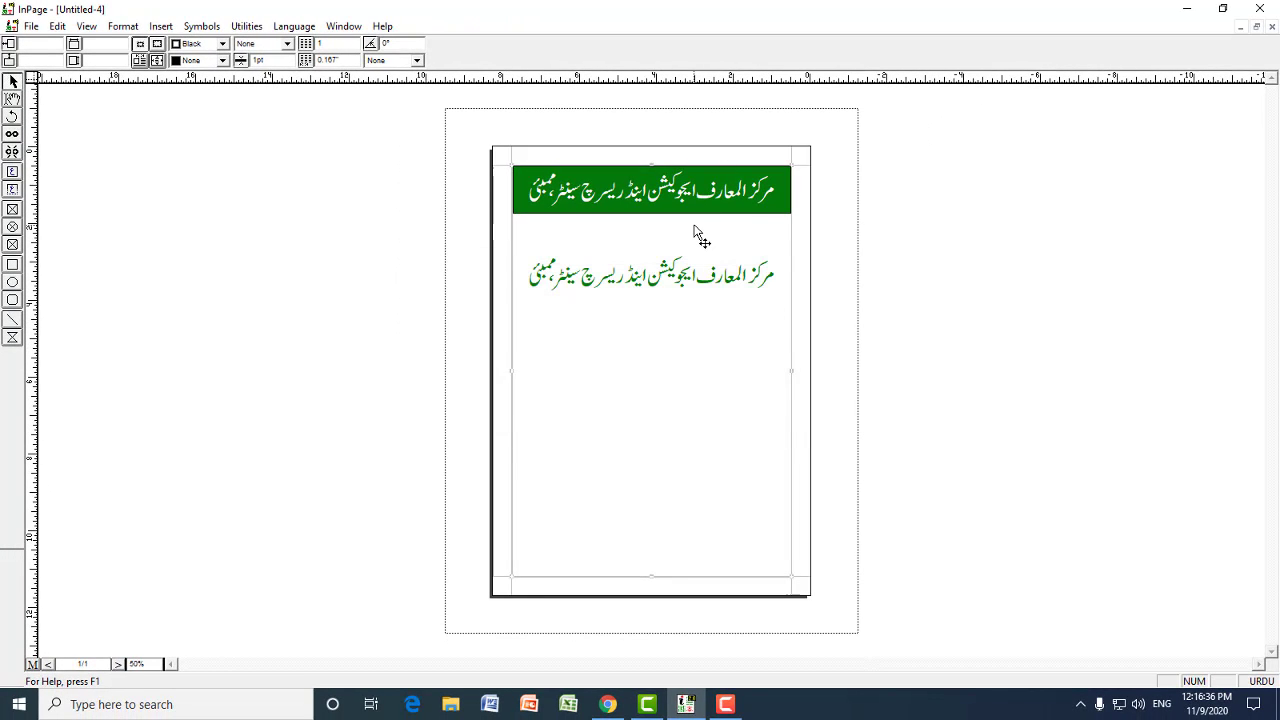
# - Change the document's page orientation to Landscape, keeping the A4 page size
pyautogui.click(120, 27)
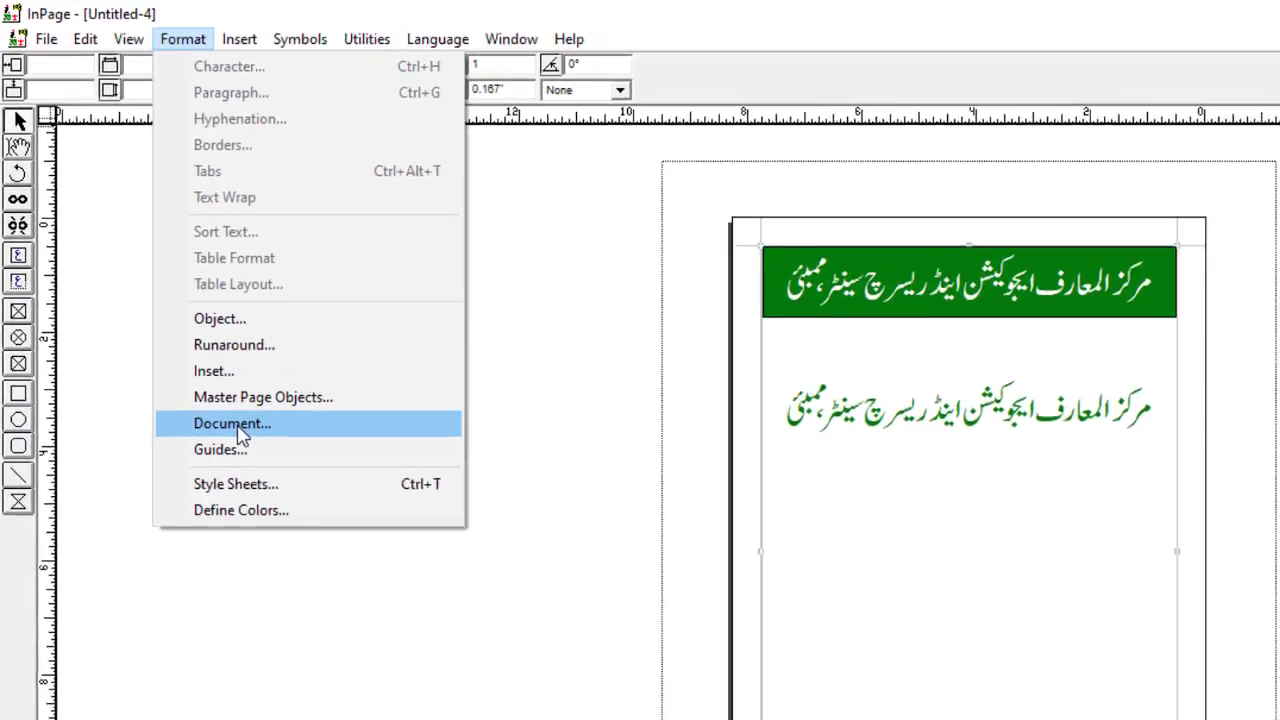
pyautogui.click(240, 430)
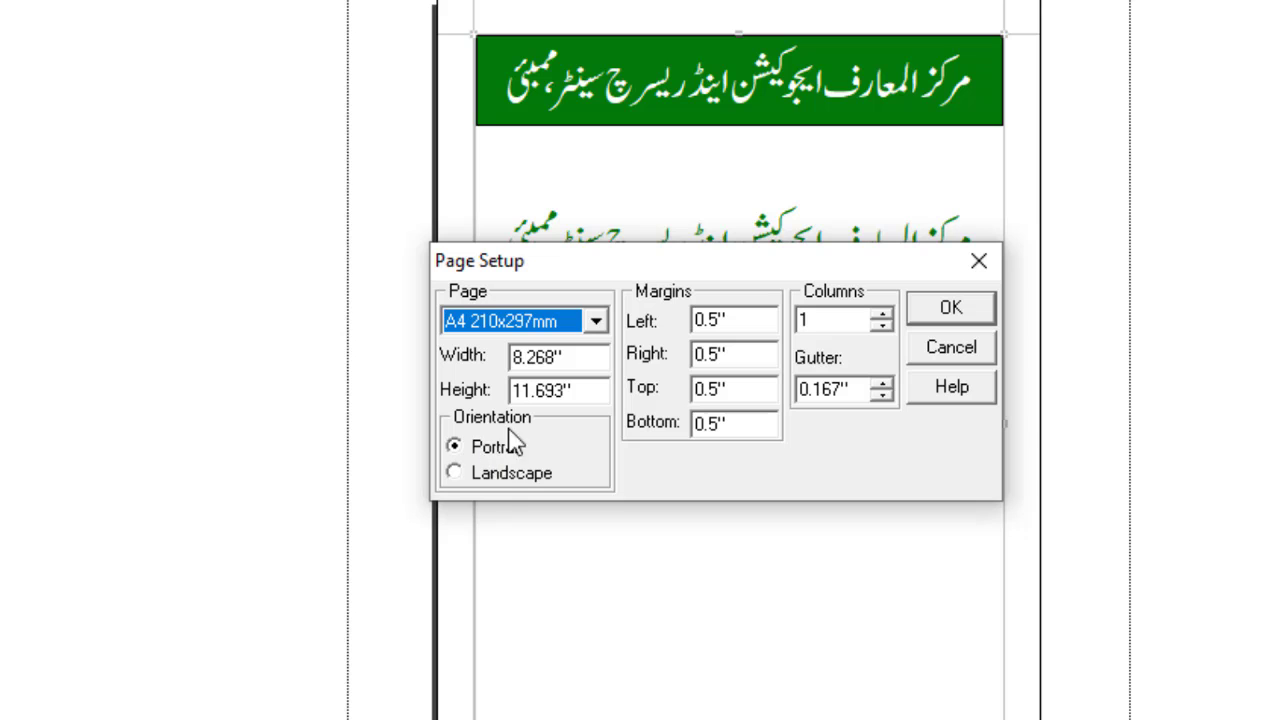
pyautogui.click(455, 473)
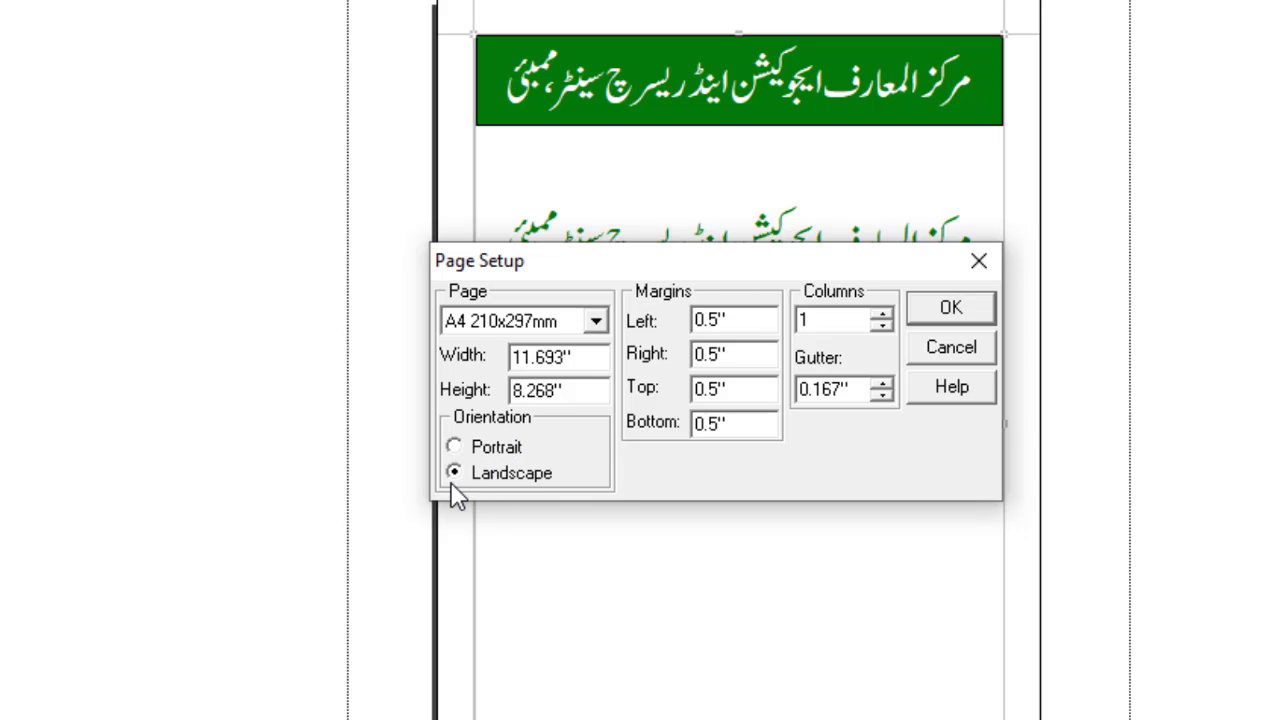
pyautogui.click(950, 307)
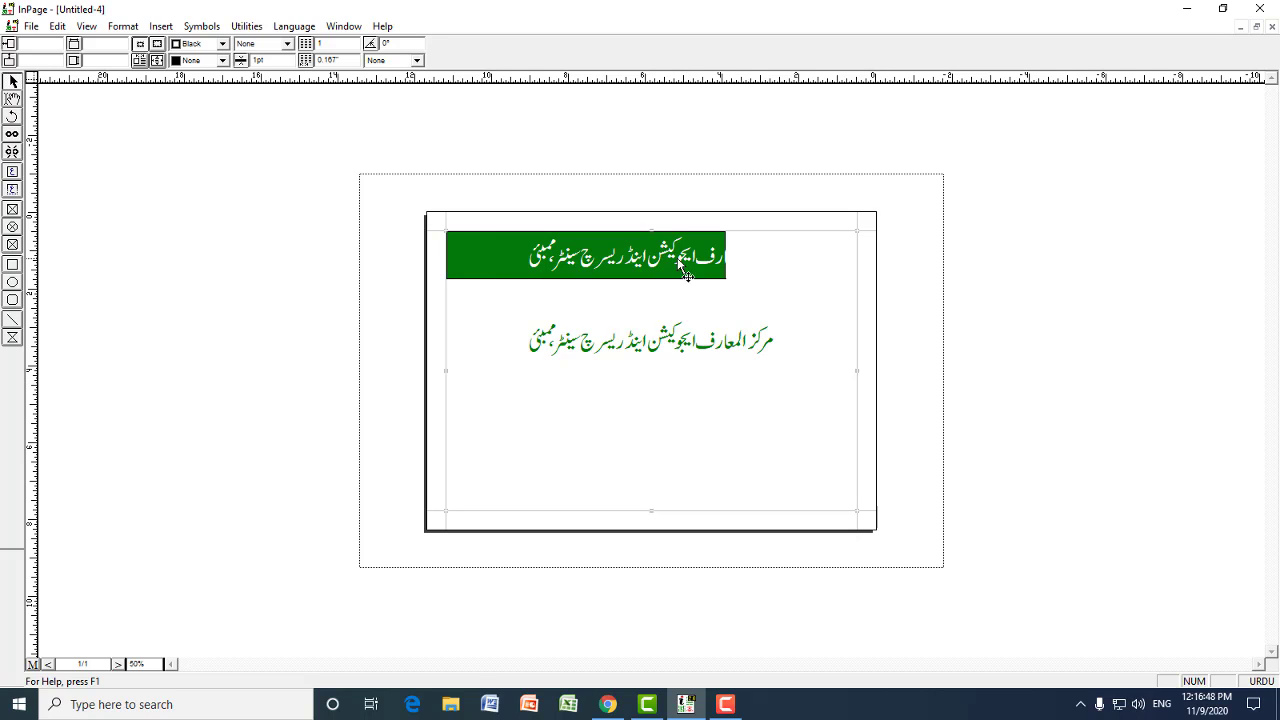
# - Widen the green banner rectangle to about 10.69" so that it spans the landscape page from margin to margin
pyautogui.moveTo(426, 183); pyautogui.dragTo(754, 320)
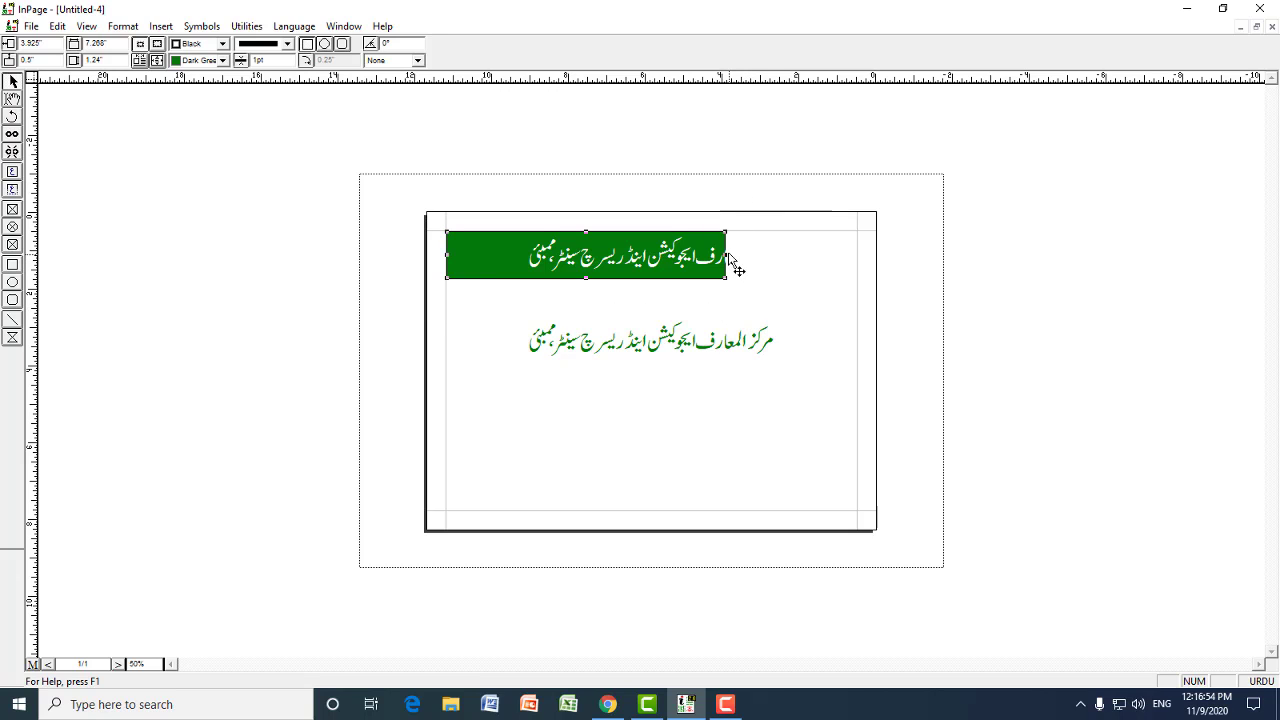
pyautogui.moveTo(726, 256); pyautogui.dragTo(857, 258)
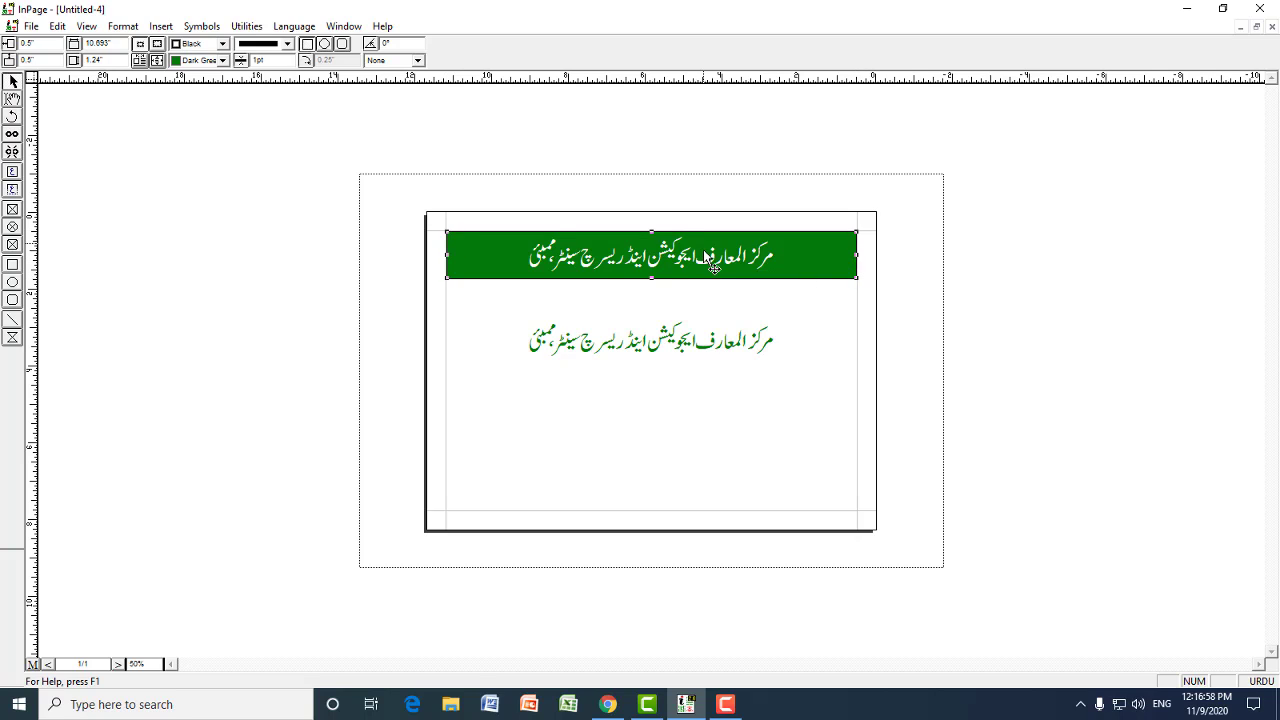
# - Change the text color of the lower green heading to Magenta and leave text editing
pyautogui.click(16, 101)
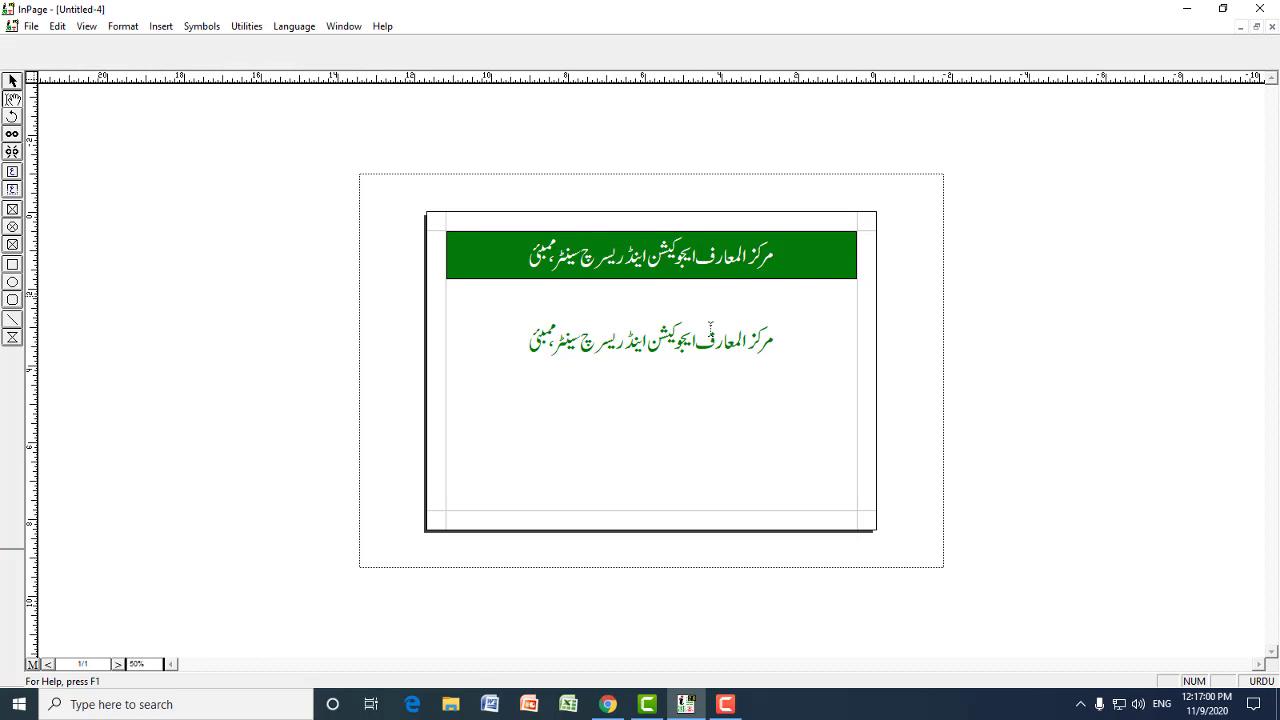
pyautogui.moveTo(787, 345); pyautogui.dragTo(480, 346)
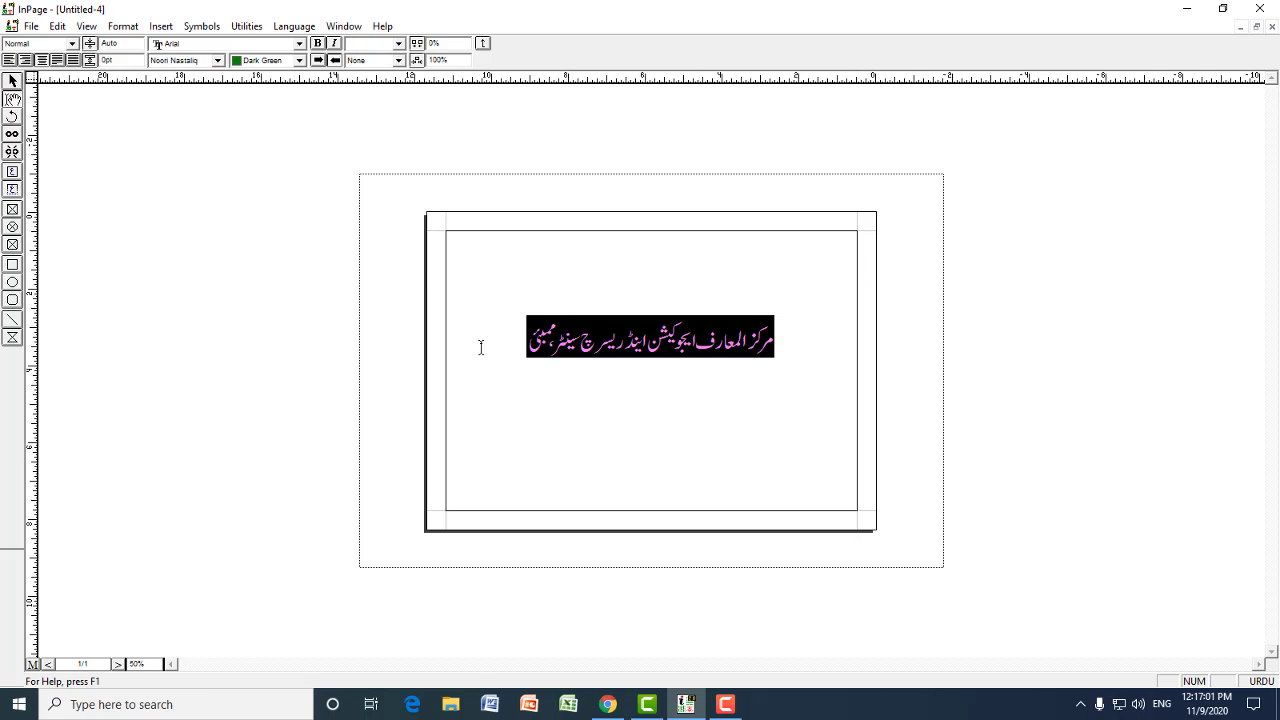
pyautogui.click(299, 60)
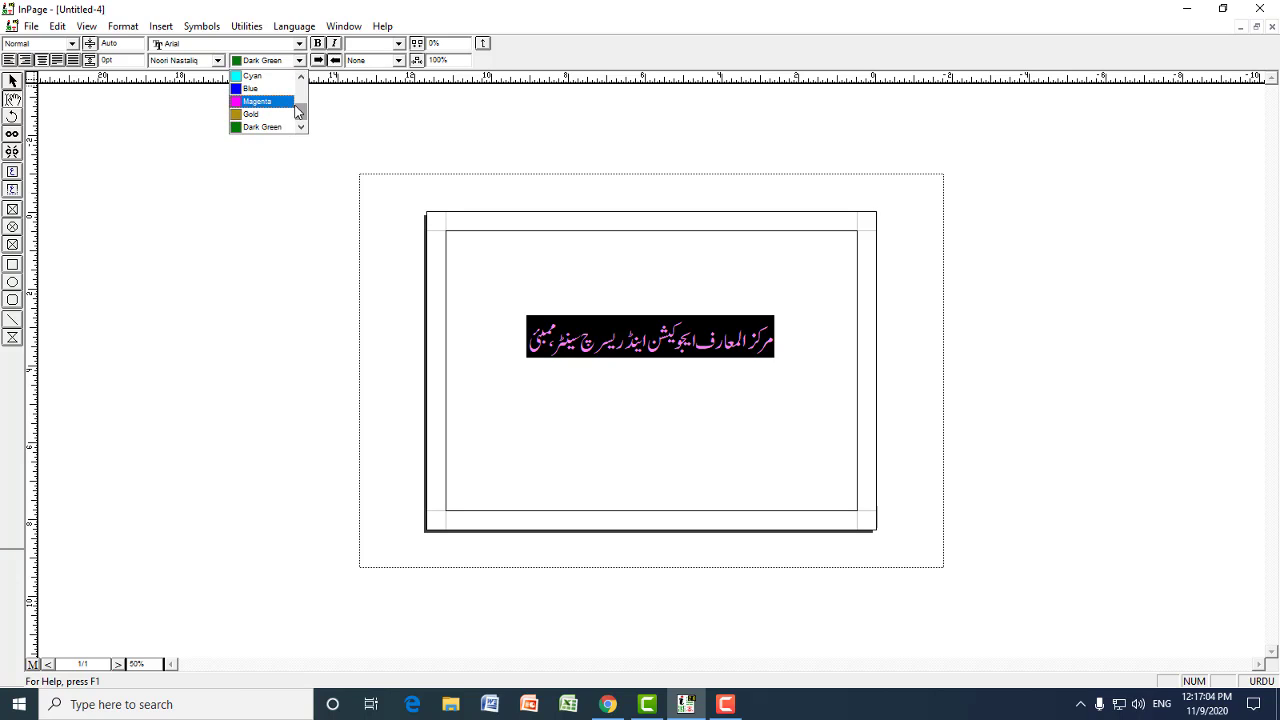
pyautogui.click(286, 102)
pyautogui.click(621, 318)
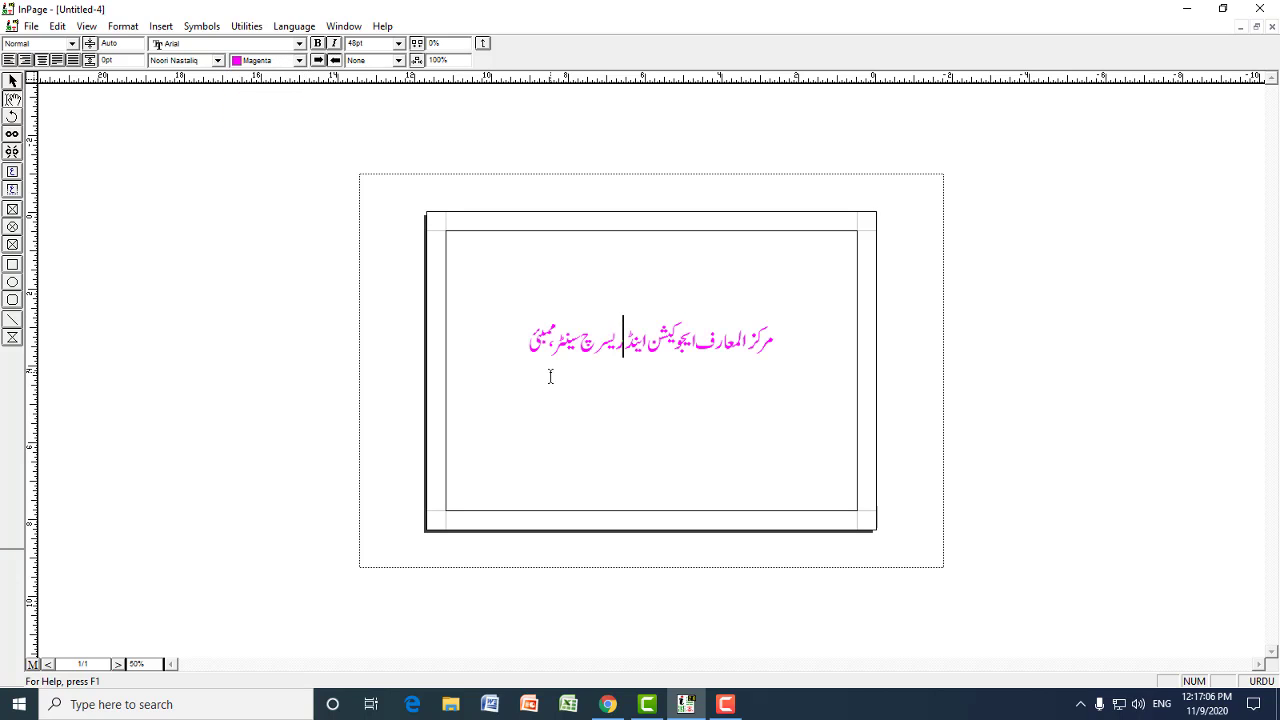
pyautogui.click(13, 81)
pyautogui.hotkey('ctrl', 'v')
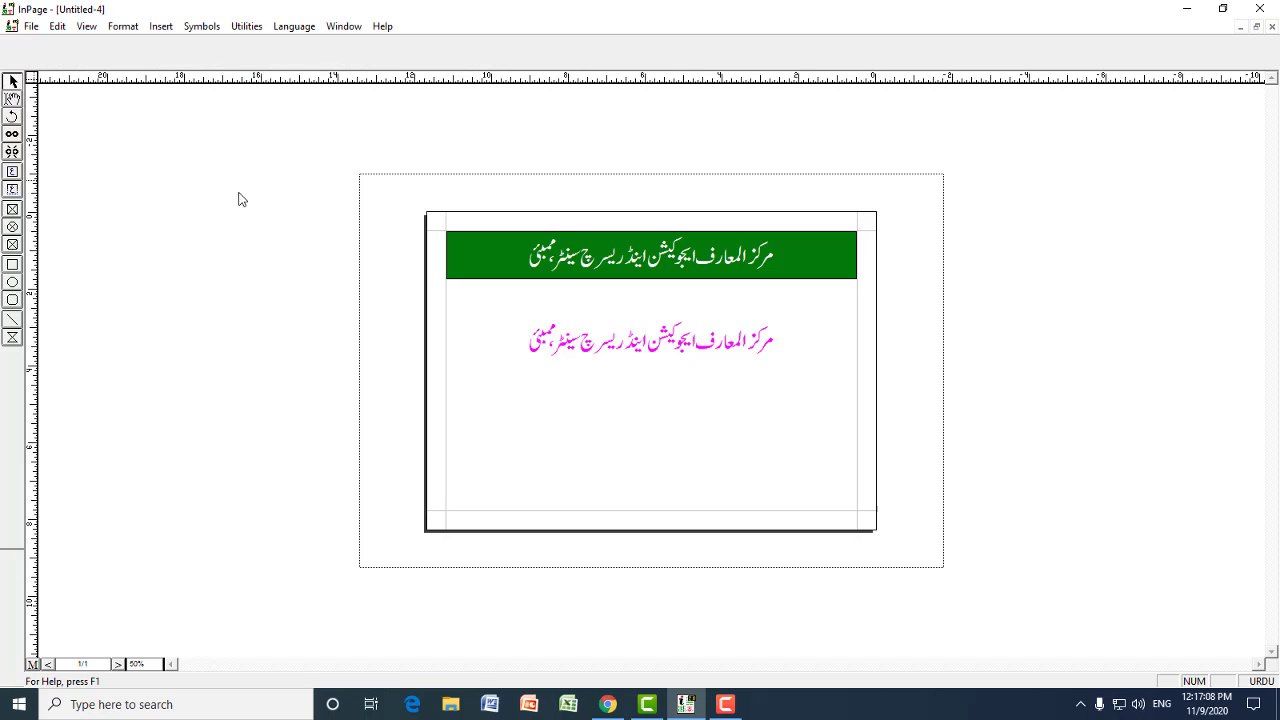